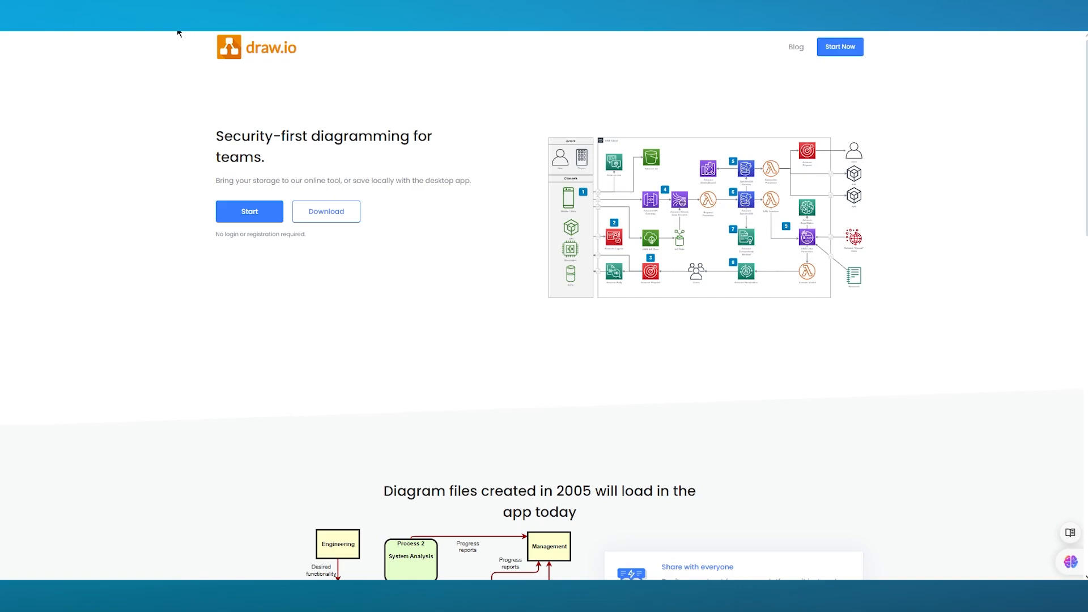
# Launch the online diagram editor, choose device storage and dismiss the create-or-open prompt to work on a blank untitled diagram.
pyautogui.scroll(-20, 188, 177)
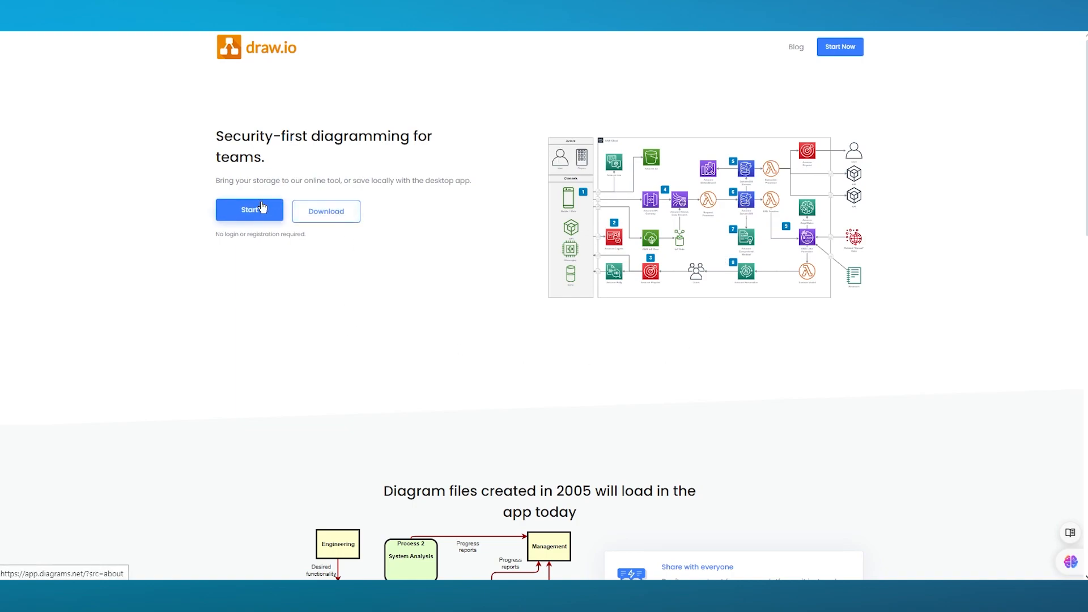
pyautogui.click(246, 211)
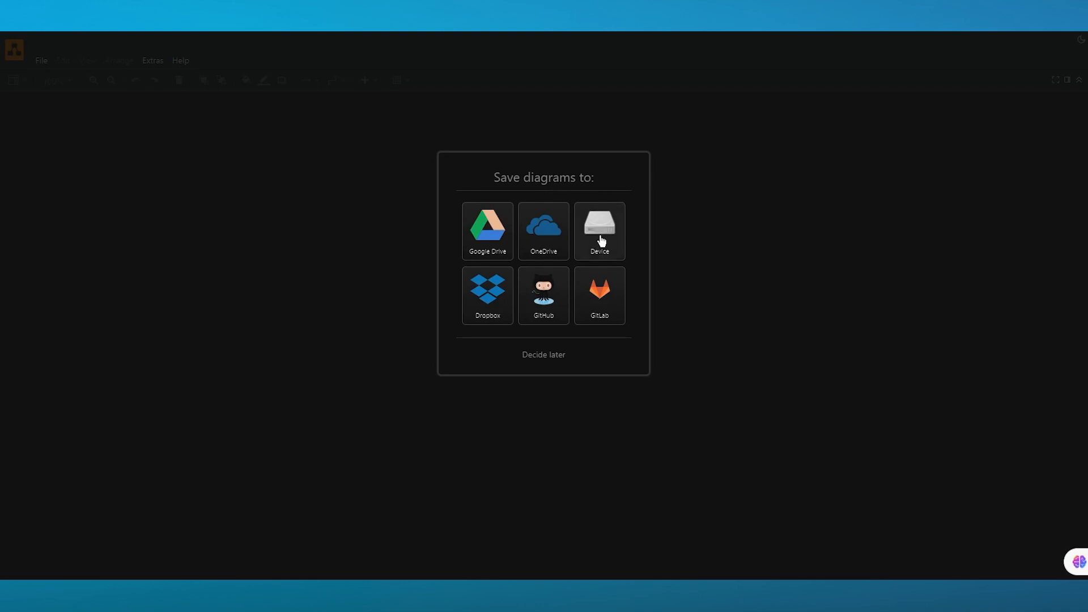
pyautogui.click(599, 245)
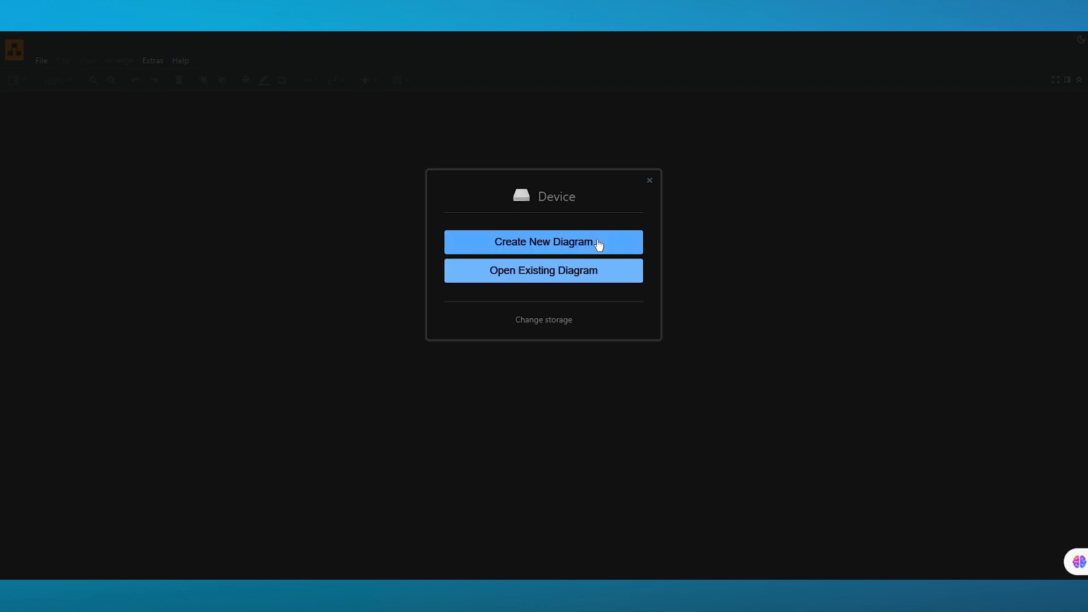
pyautogui.click(649, 181)
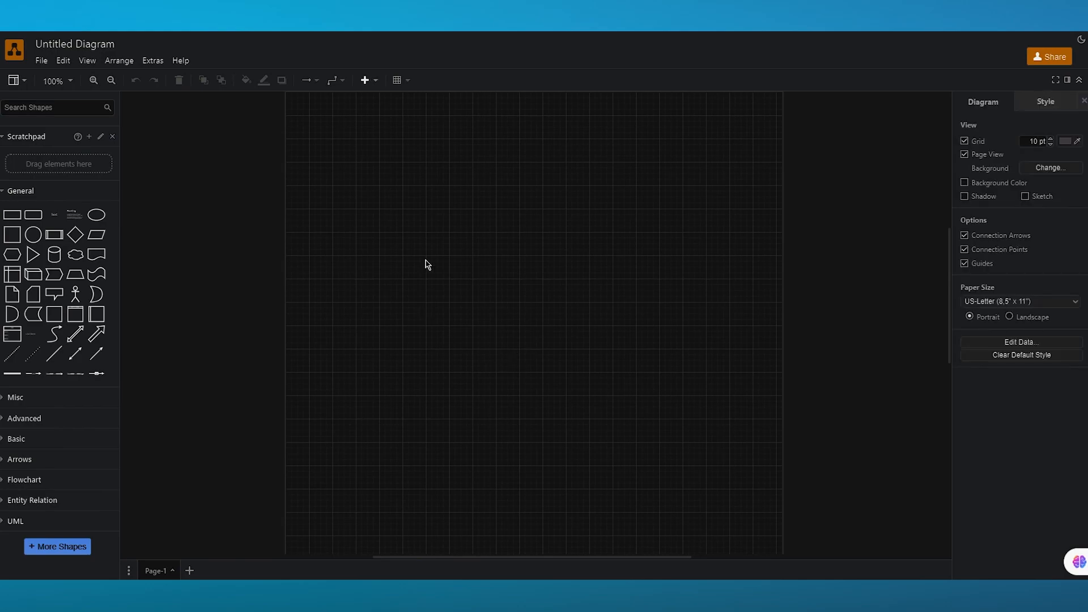
# Examine the blank page and preview the shapes in the General library, including the container, actor and connectors.
pyautogui.scroll(5, 428, 265)
pyautogui.scroll(-5, 428, 265)
pyautogui.scroll(2, 428, 265)
pyautogui.scroll(-3, 427, 265)
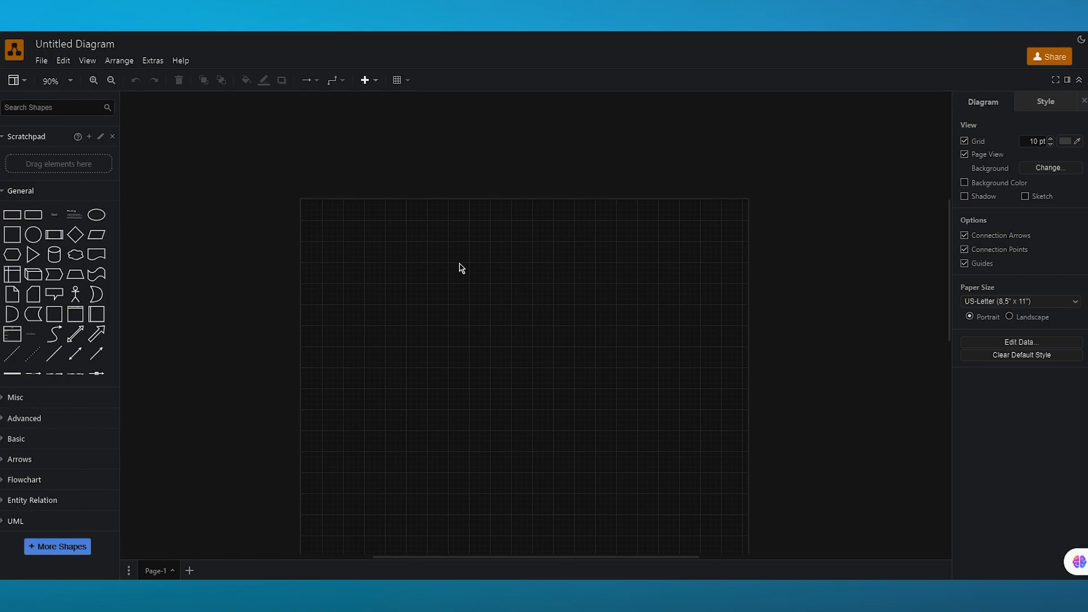
pyautogui.moveTo(81, 310)
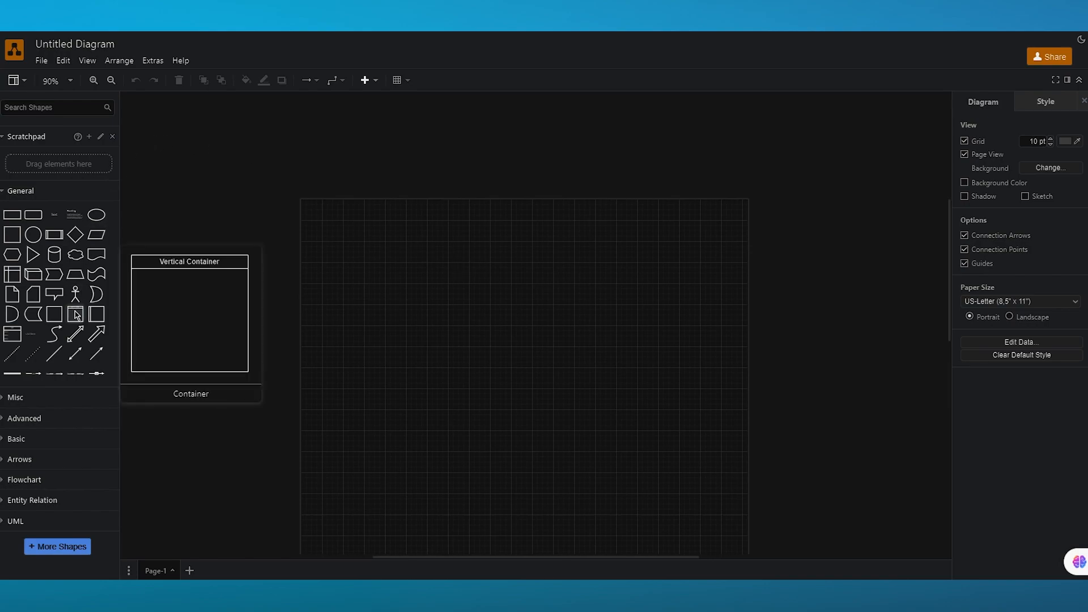
pyautogui.moveTo(65, 336)
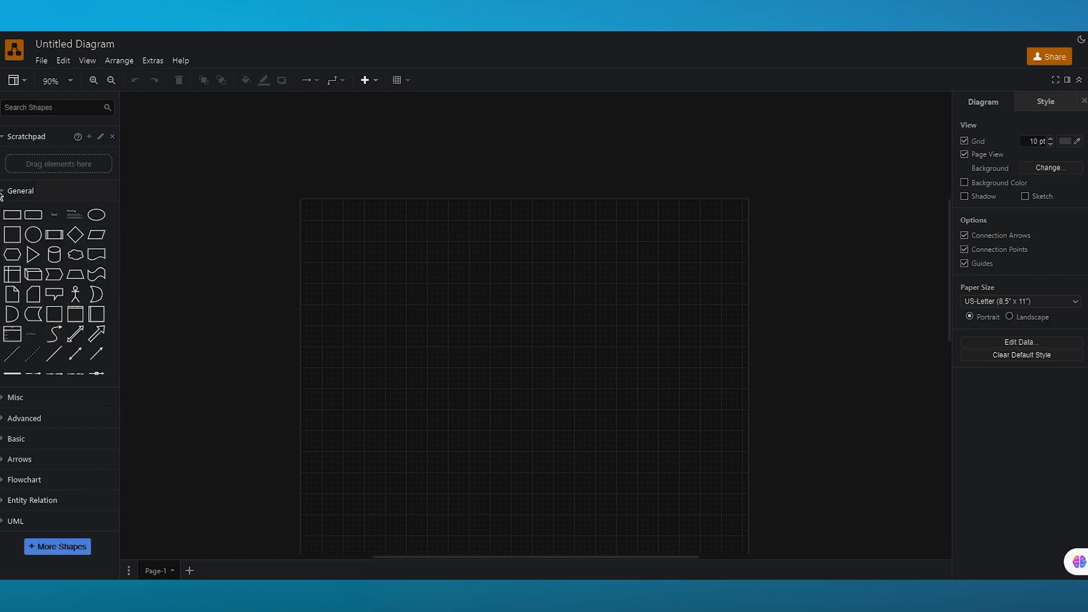
pyautogui.moveTo(16, 284)
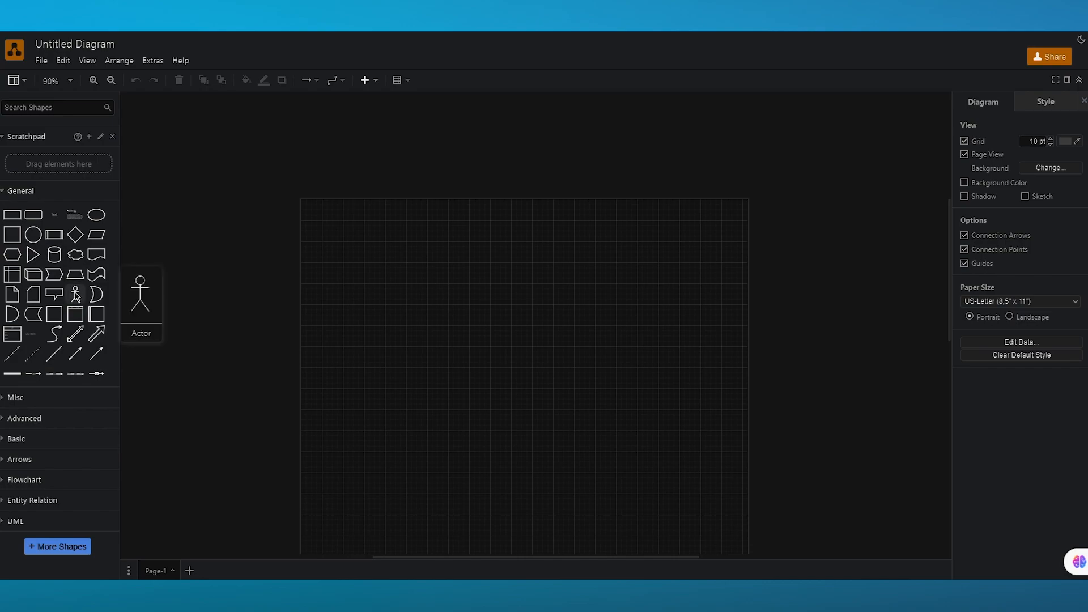
pyautogui.moveTo(80, 372)
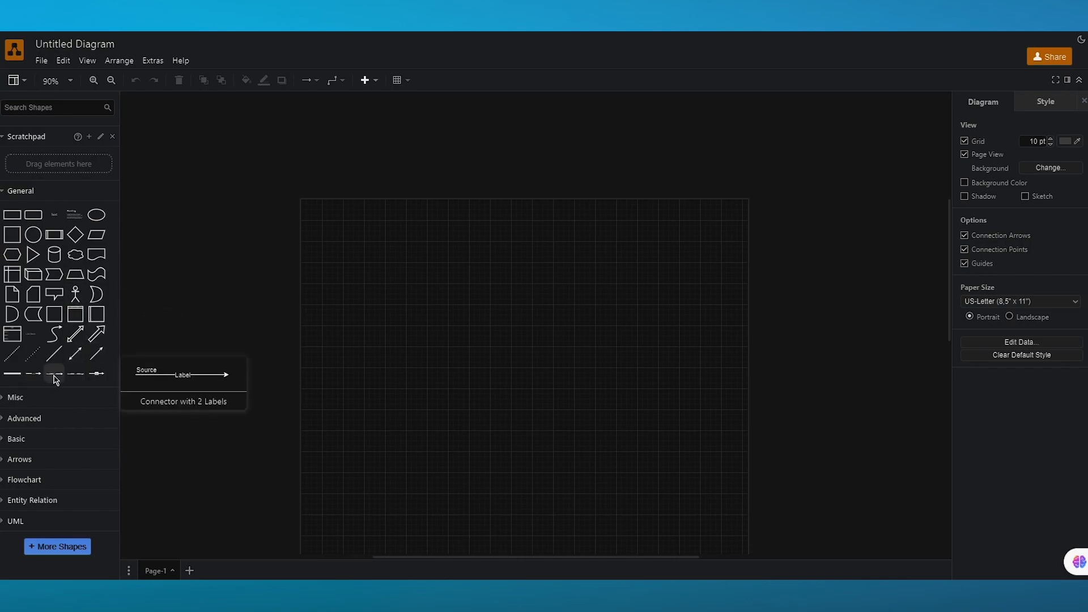
# Examine the shapes in the Misc and Advanced libraries, collapsing each library after viewing it.
pyautogui.click(2, 401)
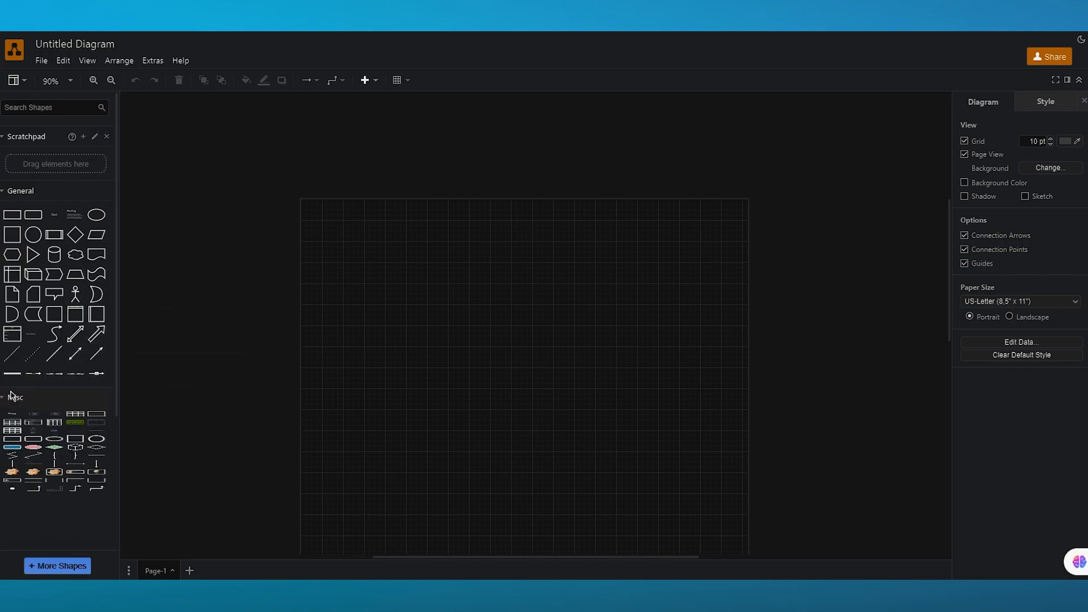
pyautogui.scroll(-2, 49, 442)
pyautogui.scroll(-3, 48, 442)
pyautogui.moveTo(12, 355)
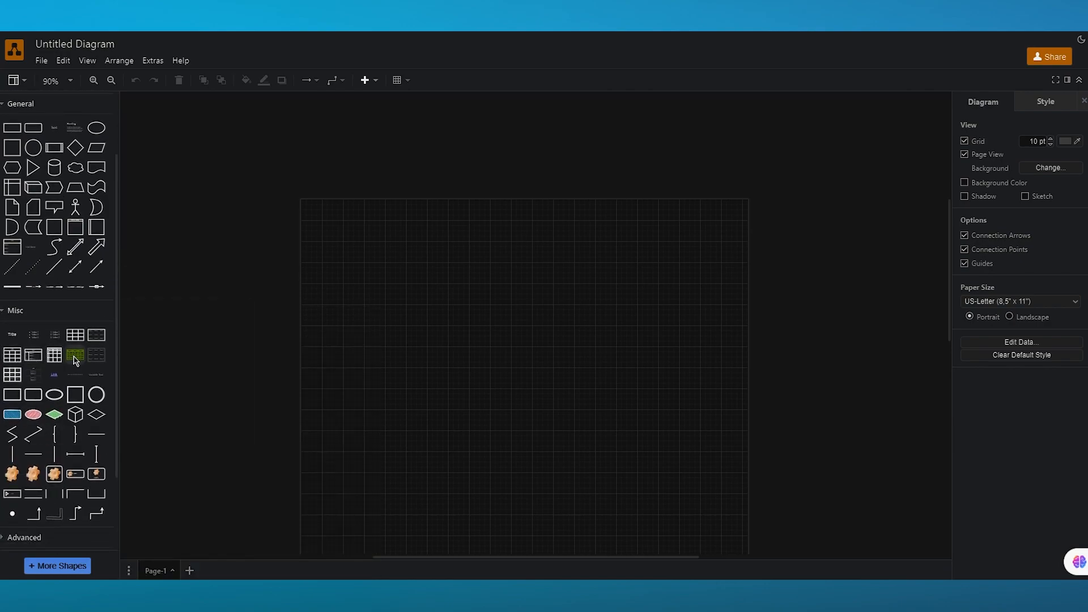
pyautogui.moveTo(76, 360)
pyautogui.scroll(-3, 57, 454)
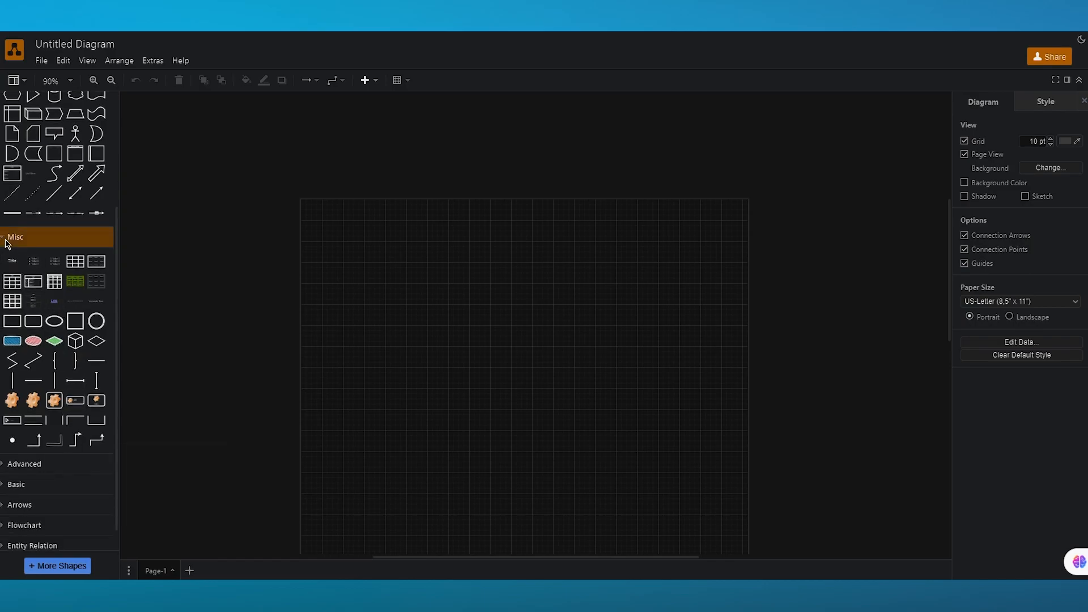
pyautogui.click(16, 237)
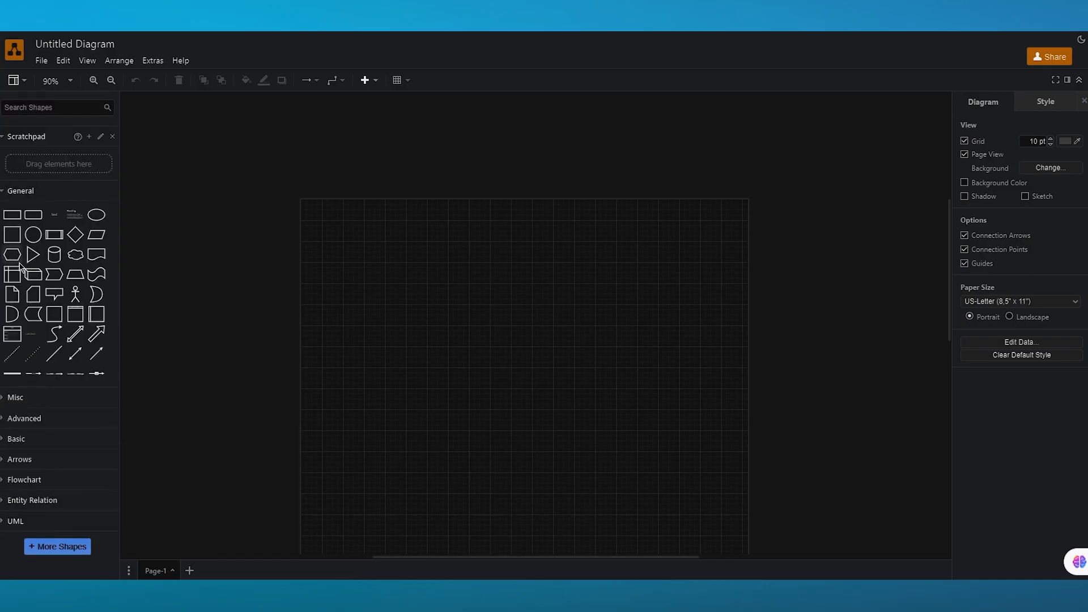
pyautogui.click(21, 418)
pyautogui.scroll(-3, 57, 431)
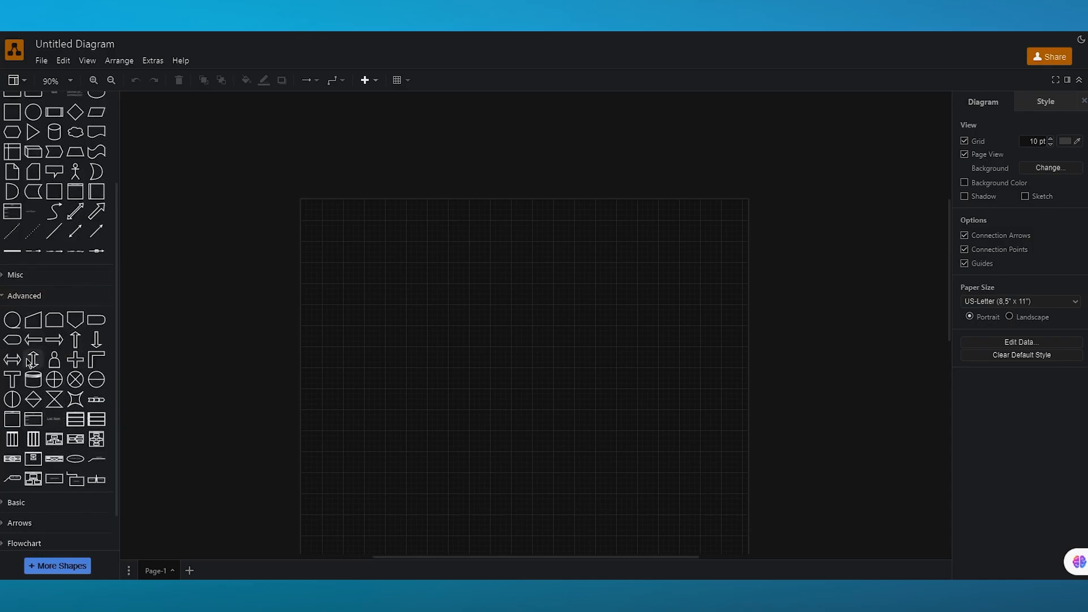
pyautogui.scroll(-2, 42, 362)
pyautogui.click(23, 252)
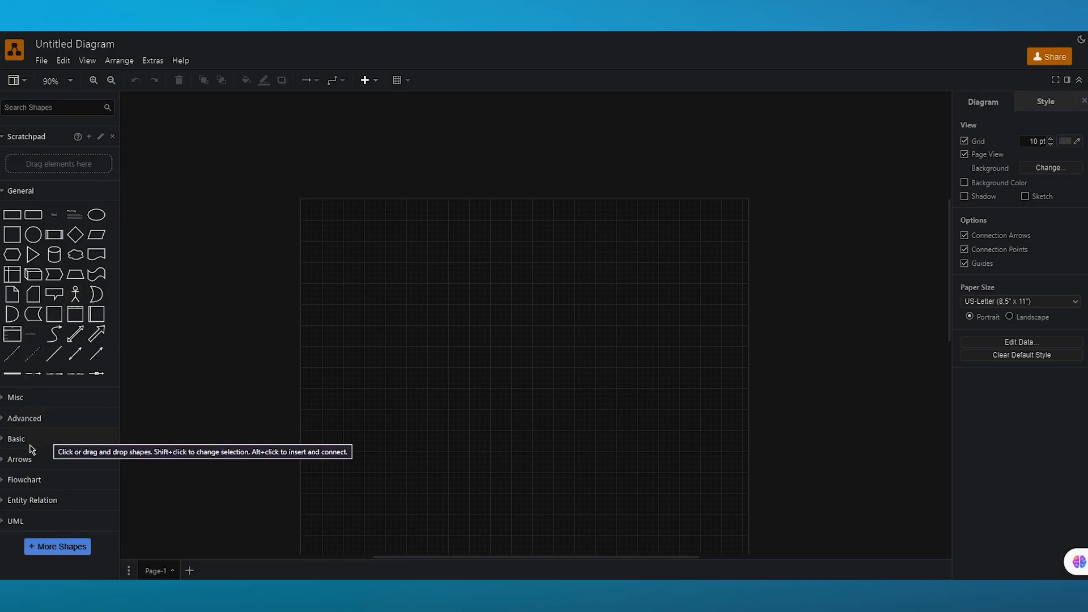
# Examine the shapes in the Flowchart and UML libraries, collapsing each library after viewing it.
pyautogui.click(40, 486)
pyautogui.scroll(-3, 43, 476)
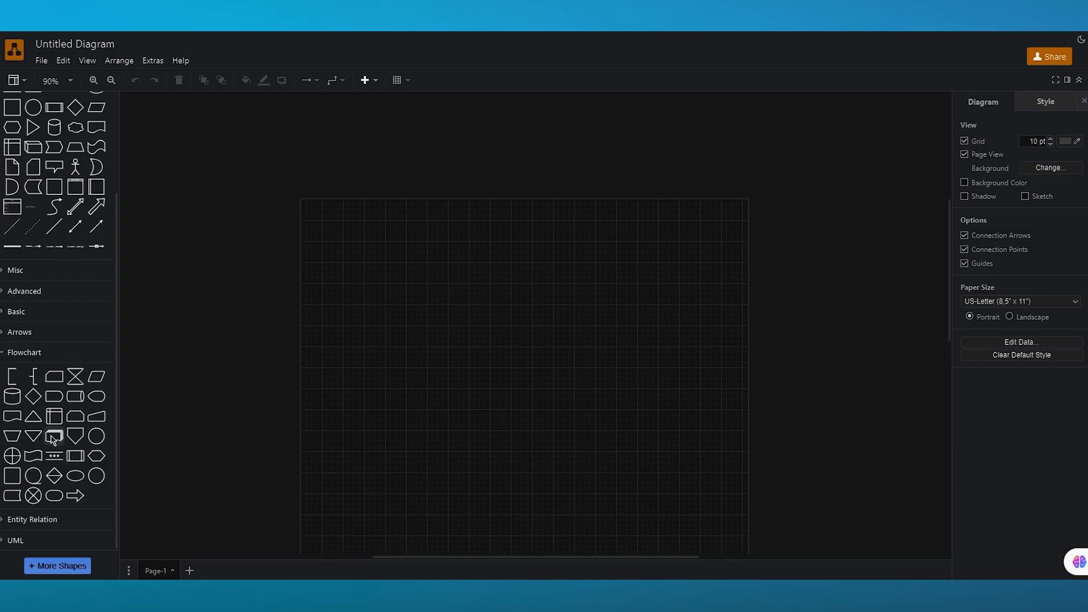
pyautogui.moveTo(53, 440)
pyautogui.click(39, 353)
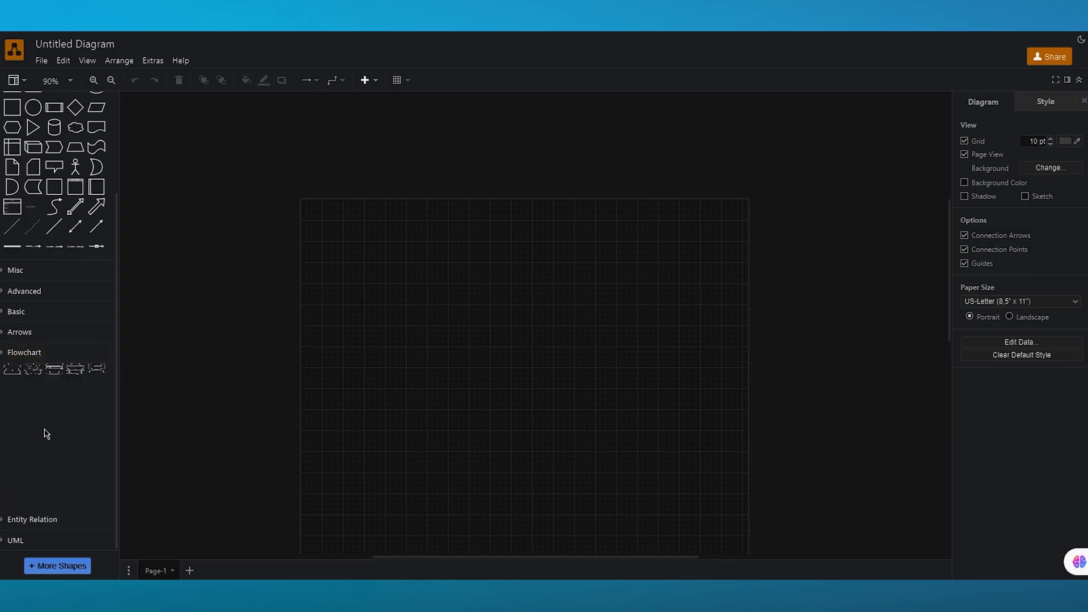
pyautogui.click(22, 519)
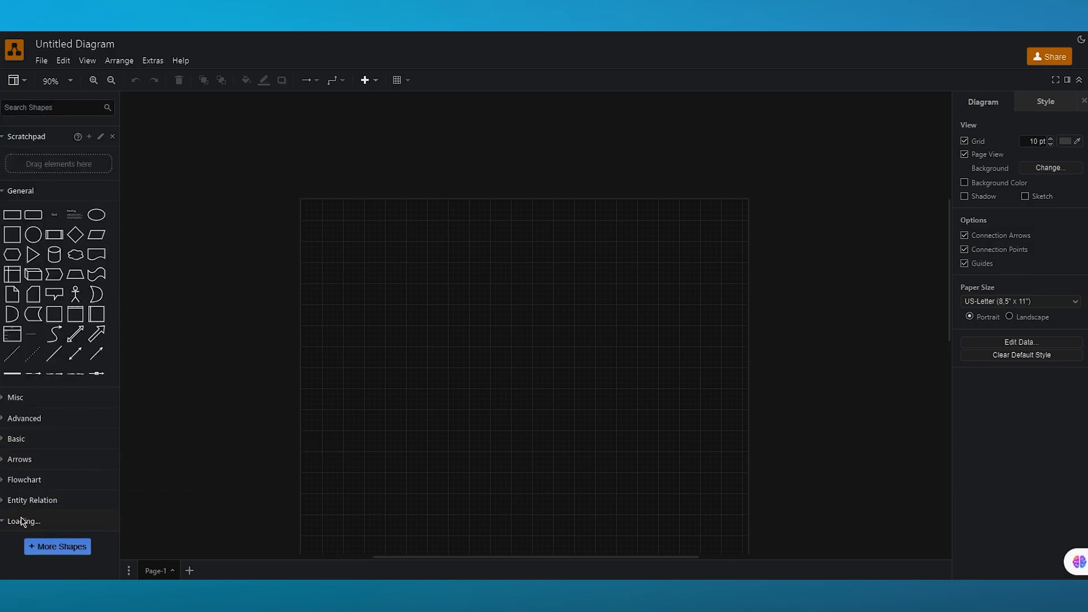
pyautogui.scroll(-4, 53, 485)
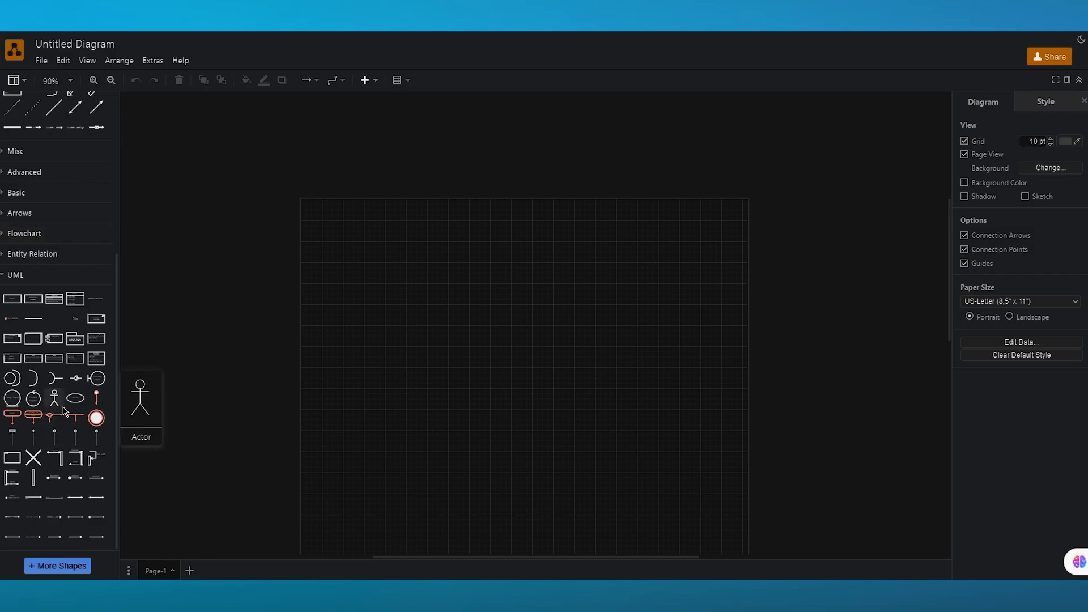
pyautogui.click(34, 275)
pyautogui.moveTo(72, 254)
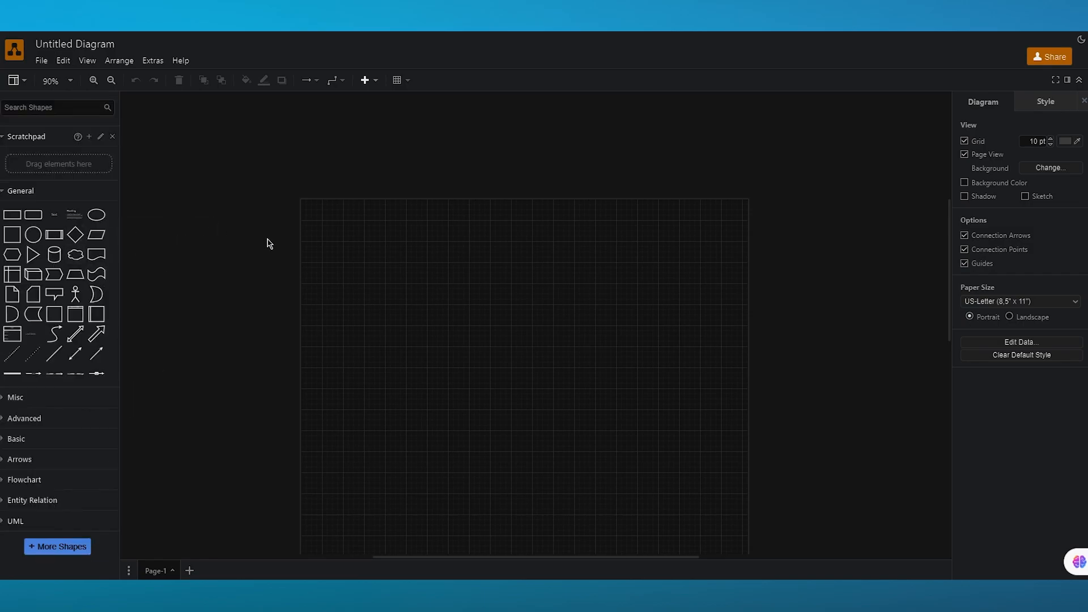
# Place a General rectangle near the page's upper edge, centred horizontally, and enlarge it to roughly twice its default width.
pyautogui.moveTo(9, 216)
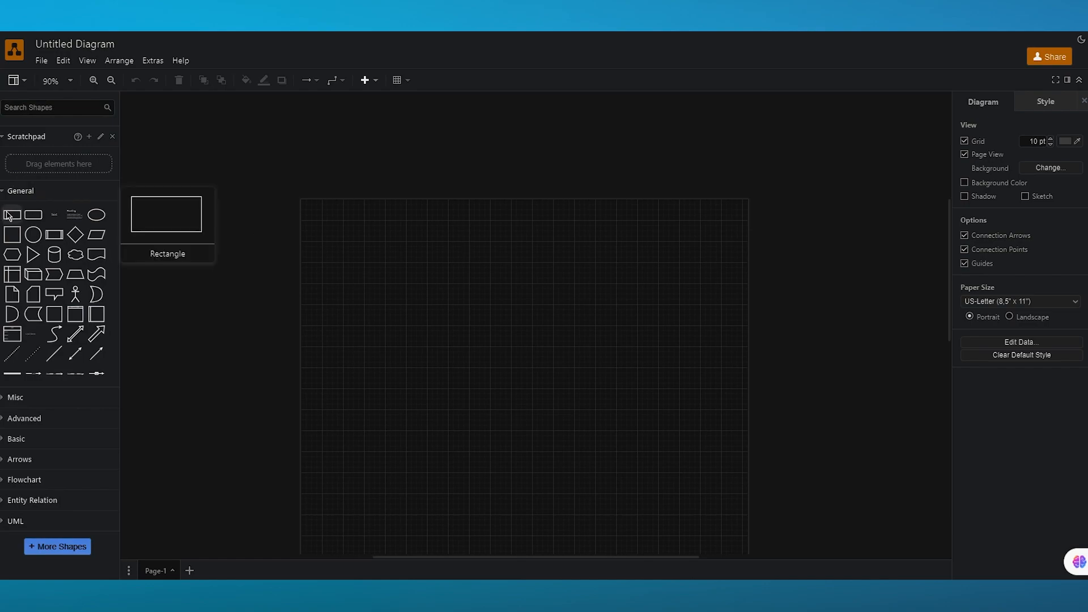
pyautogui.moveTo(9, 215); pyautogui.dragTo(493, 226)
pyautogui.click(631, 264)
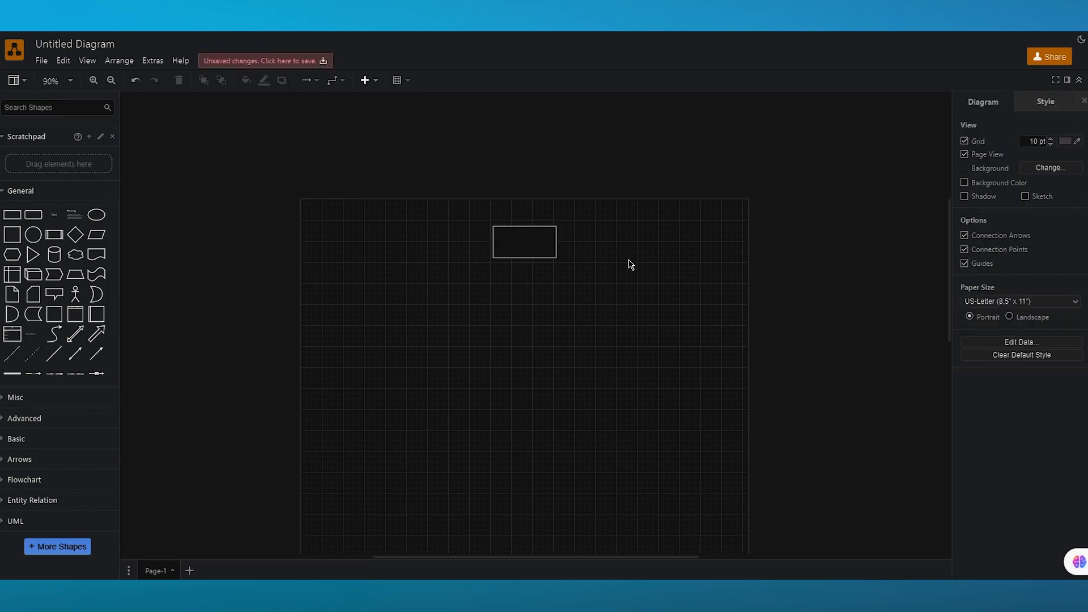
pyautogui.click(550, 243)
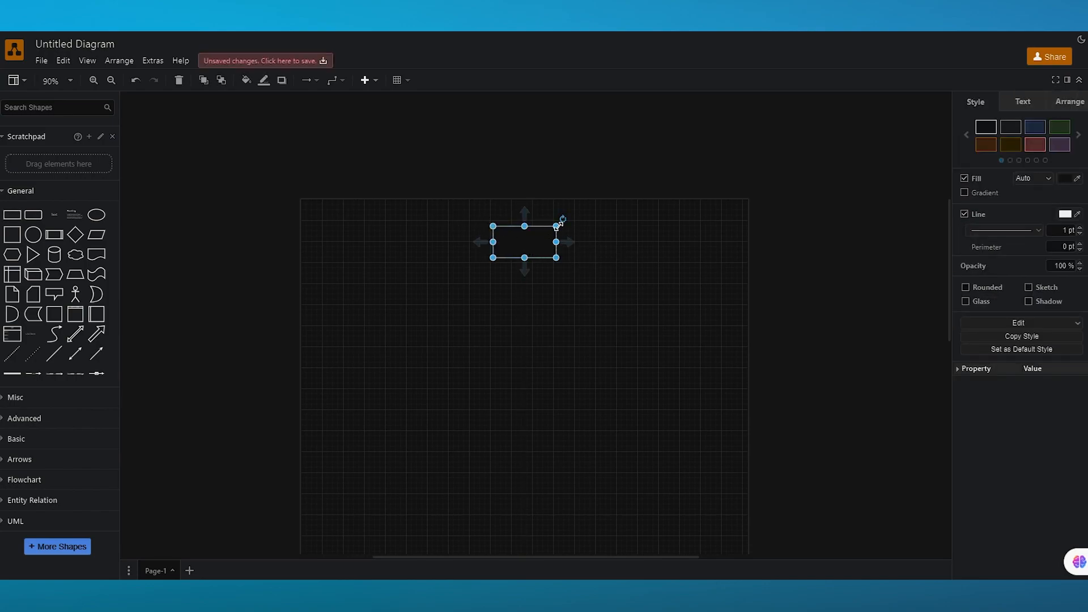
pyautogui.moveTo(565, 223)
pyautogui.mouseDown()
pyautogui.moveTo(632, 200)
pyautogui.moveTo(578, 235)
pyautogui.moveTo(544, 236)
pyautogui.moveTo(567, 237)
pyautogui.mouseUp()
pyautogui.click(645, 257)
# Label the rectangle START.
pyautogui.click(555, 239)
pyautogui.doubleClick(552, 240)
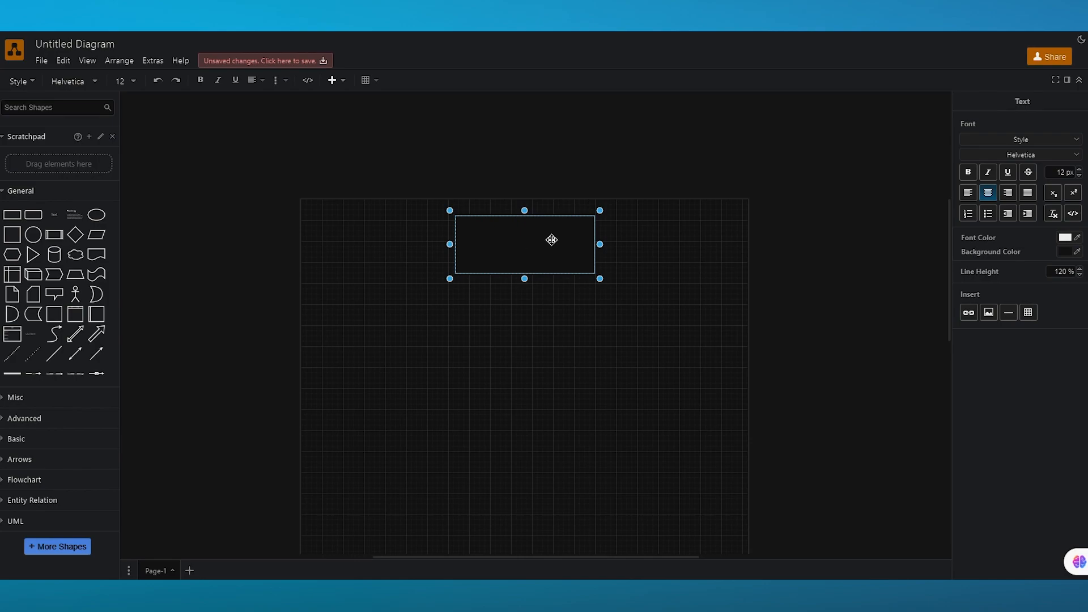
pyautogui.write('START')
pyautogui.click(683, 250)
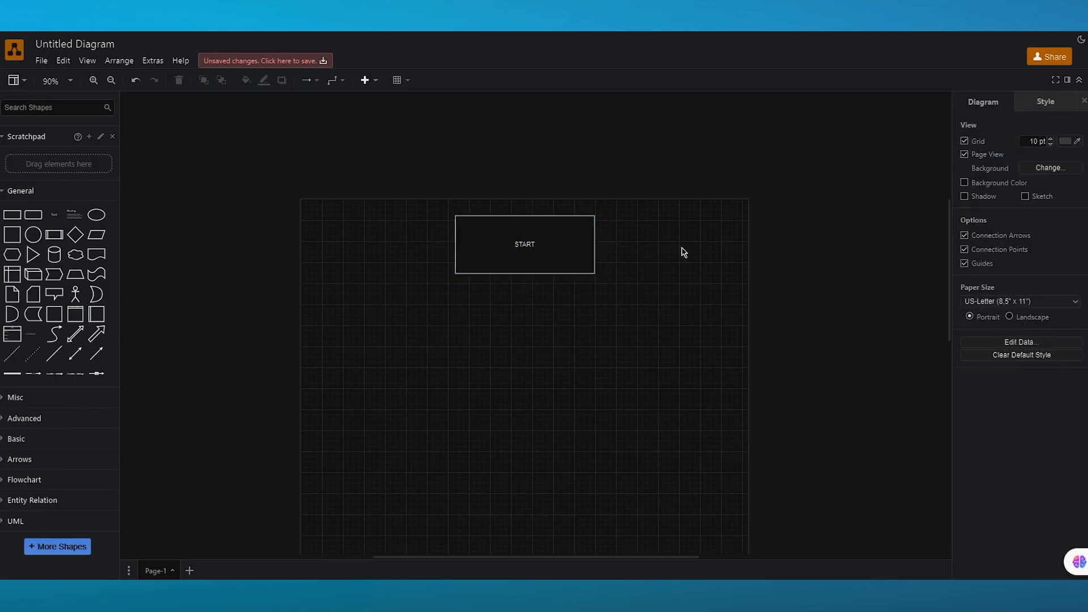
# Try the blue, purple and red preset styles on the START rectangle, settle on the dark green one and leave its gradient off.
pyautogui.click(544, 247)
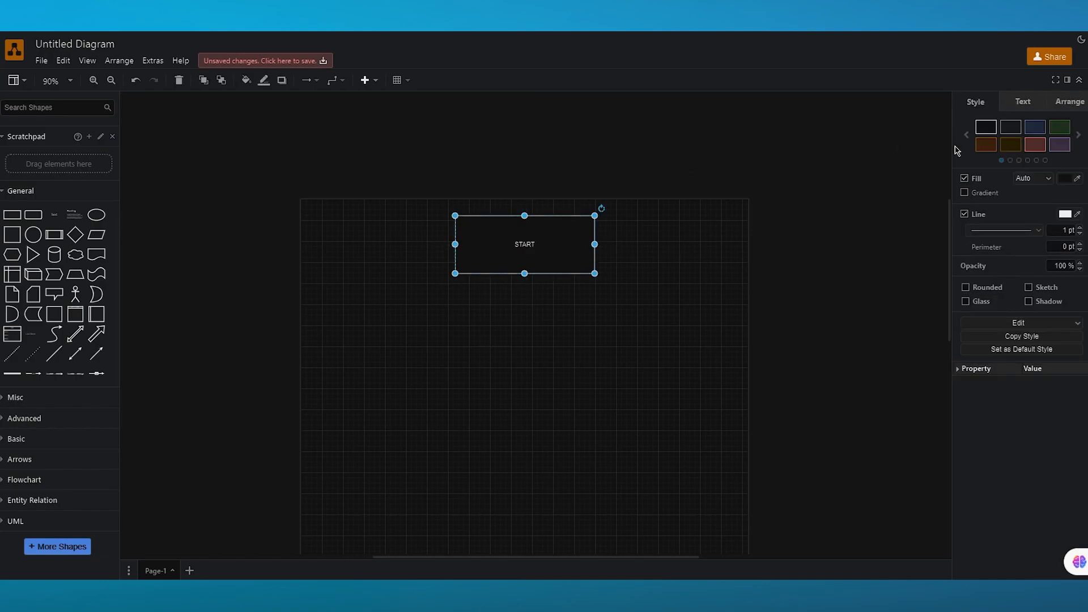
pyautogui.click(1031, 127)
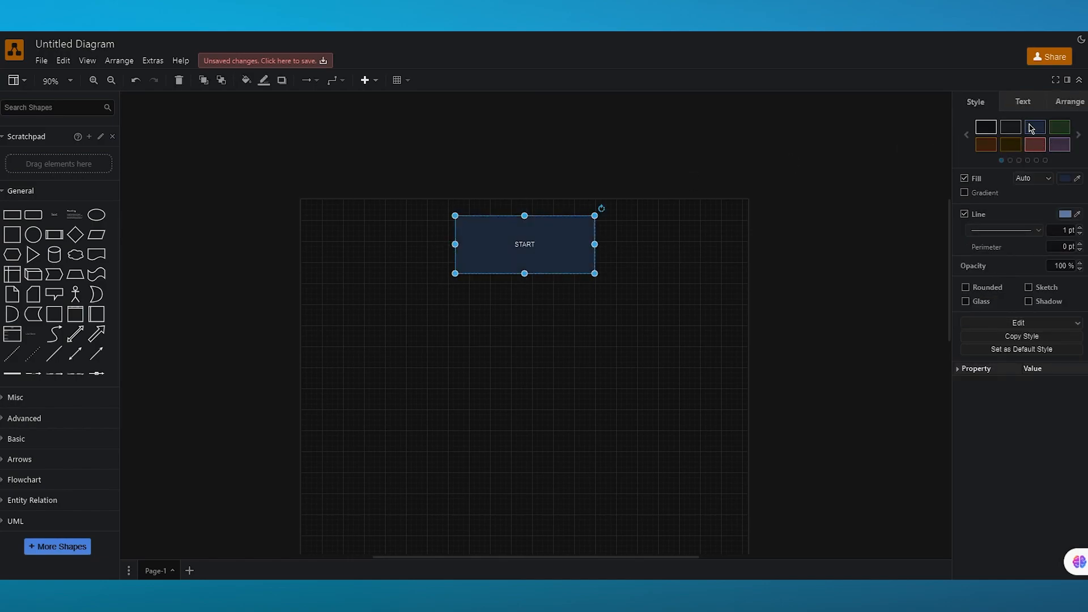
pyautogui.click(1052, 147)
pyautogui.click(1033, 146)
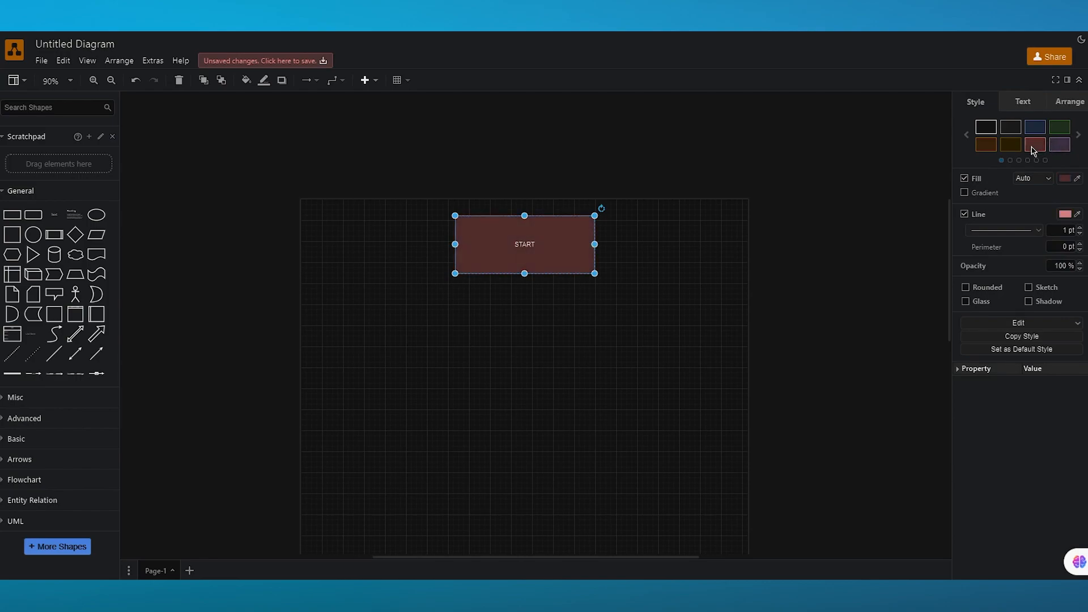
pyautogui.click(1059, 130)
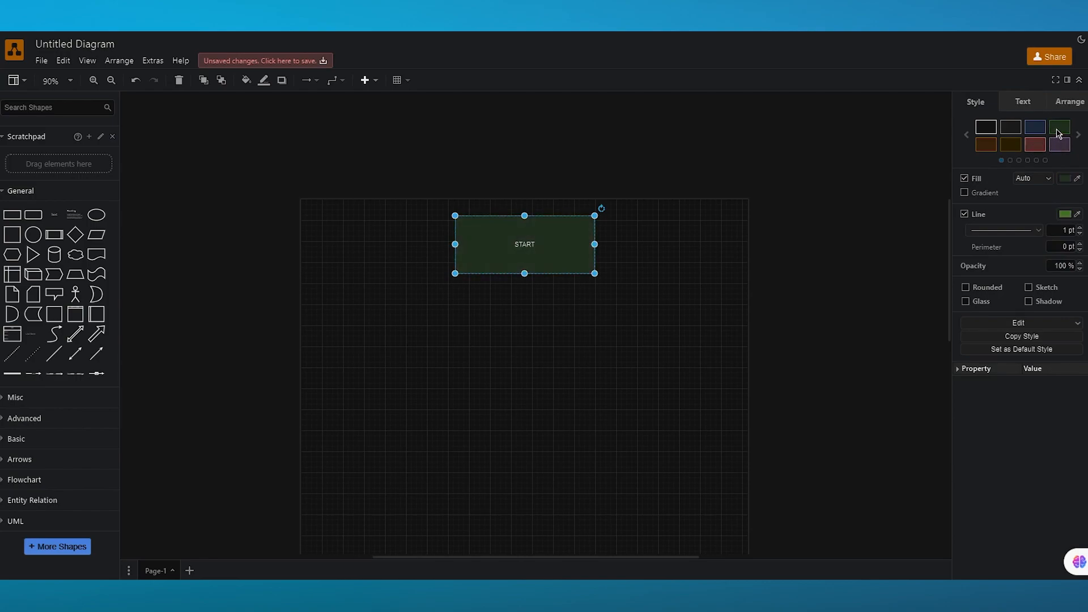
pyautogui.click(978, 196)
pyautogui.click(979, 195)
# Set the START rectangle's line colour to the green 1DB34F.
pyautogui.click(1066, 214)
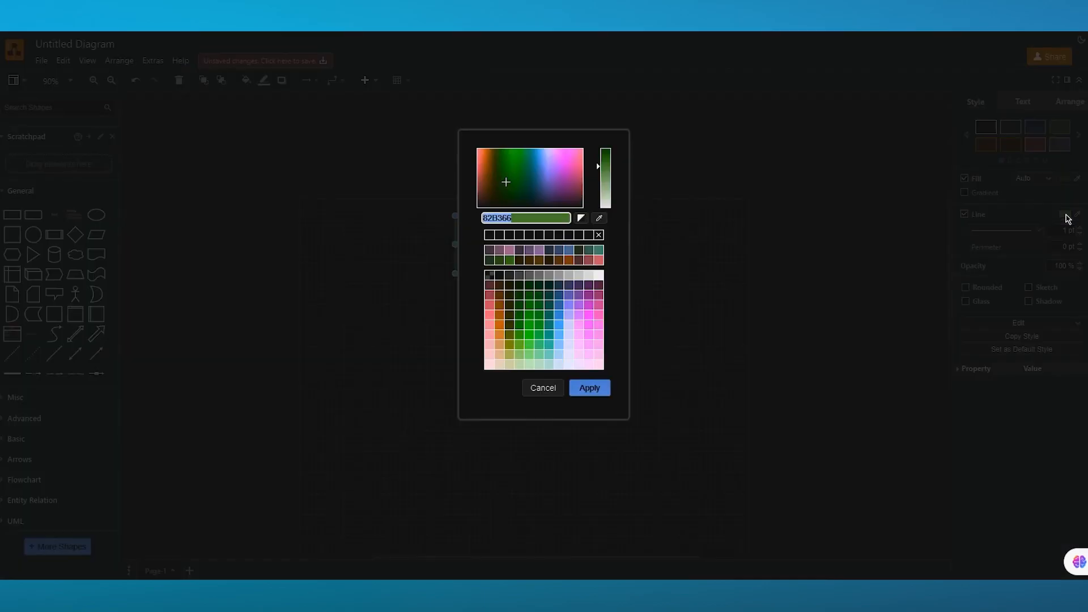
pyautogui.moveTo(504, 182); pyautogui.dragTo(454, 196)
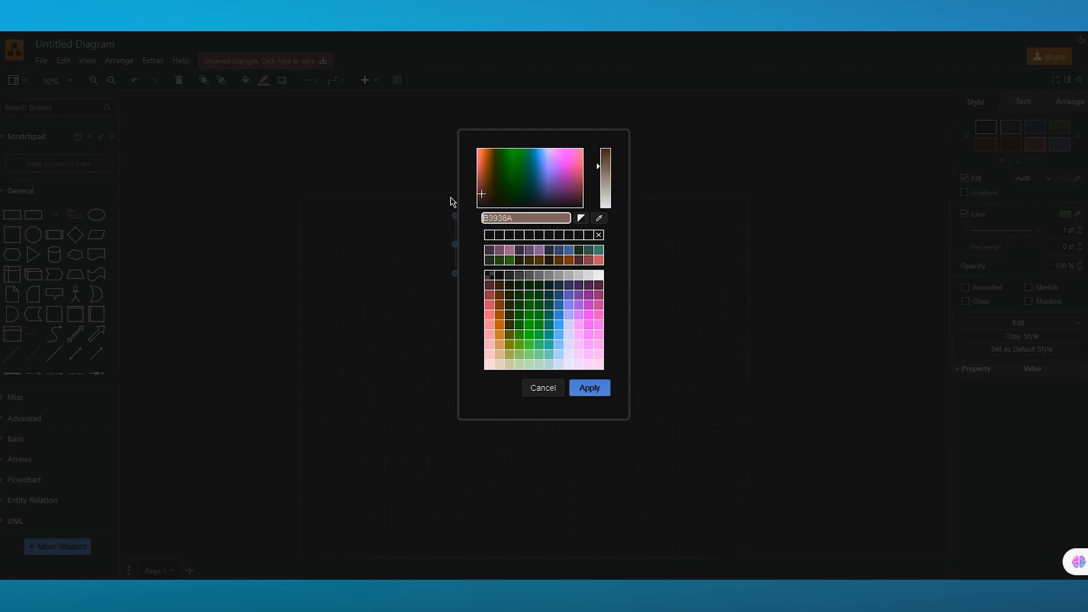
pyautogui.moveTo(513, 165)
pyautogui.mouseDown()
pyautogui.moveTo(517, 175)
pyautogui.moveTo(515, 149)
pyautogui.mouseUp()
pyautogui.click(517, 158)
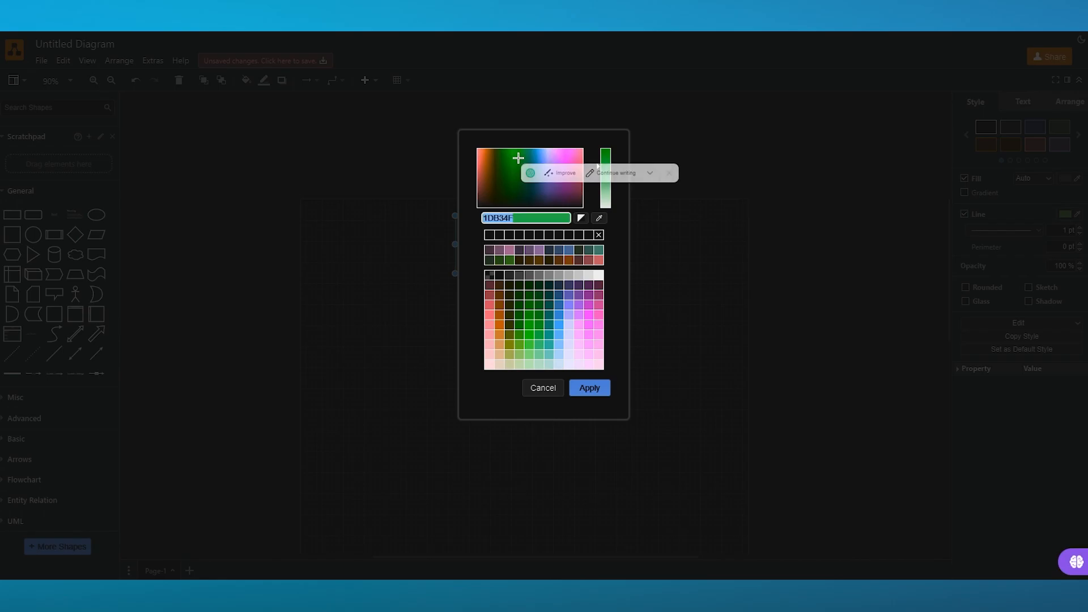
pyautogui.click(589, 388)
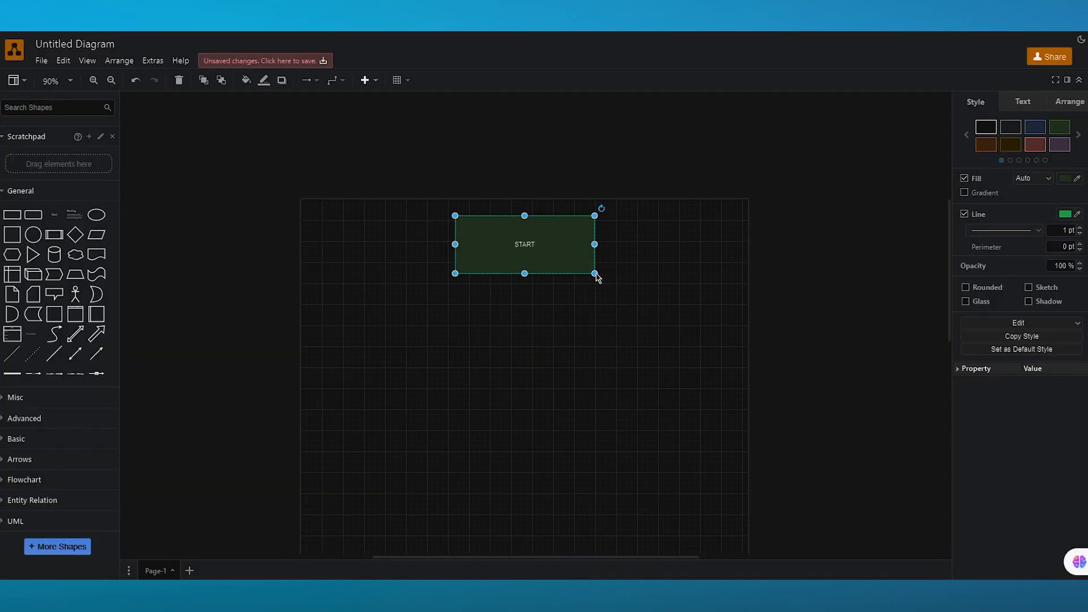
pyautogui.click(806, 220)
# Set the START rectangle's fill colour to the brighter green 27E86E.
pyautogui.click(552, 236)
pyautogui.click(1069, 179)
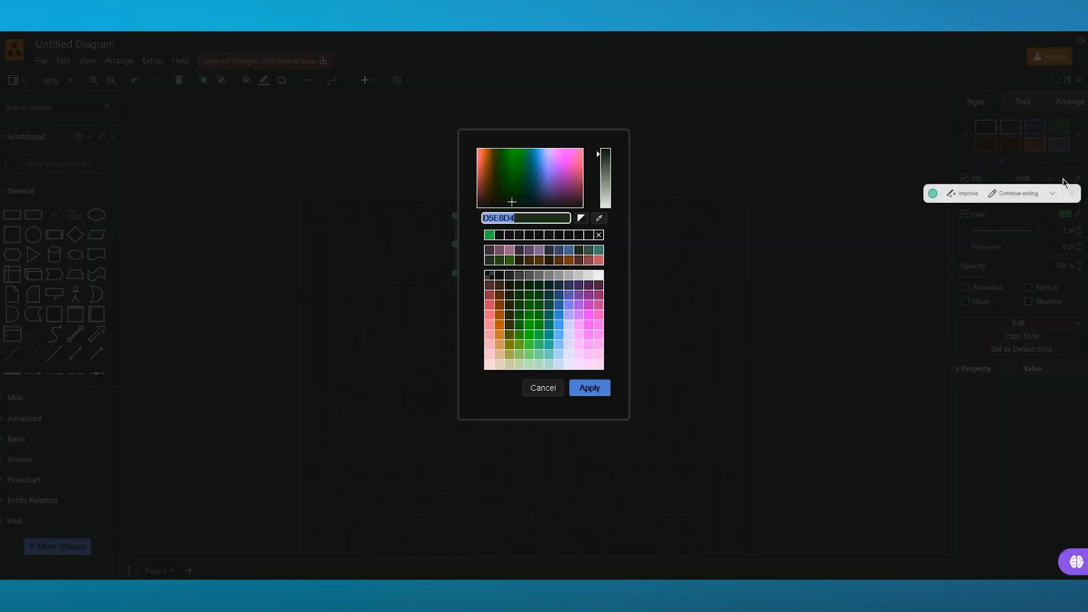
pyautogui.click(547, 165)
pyautogui.click(518, 158)
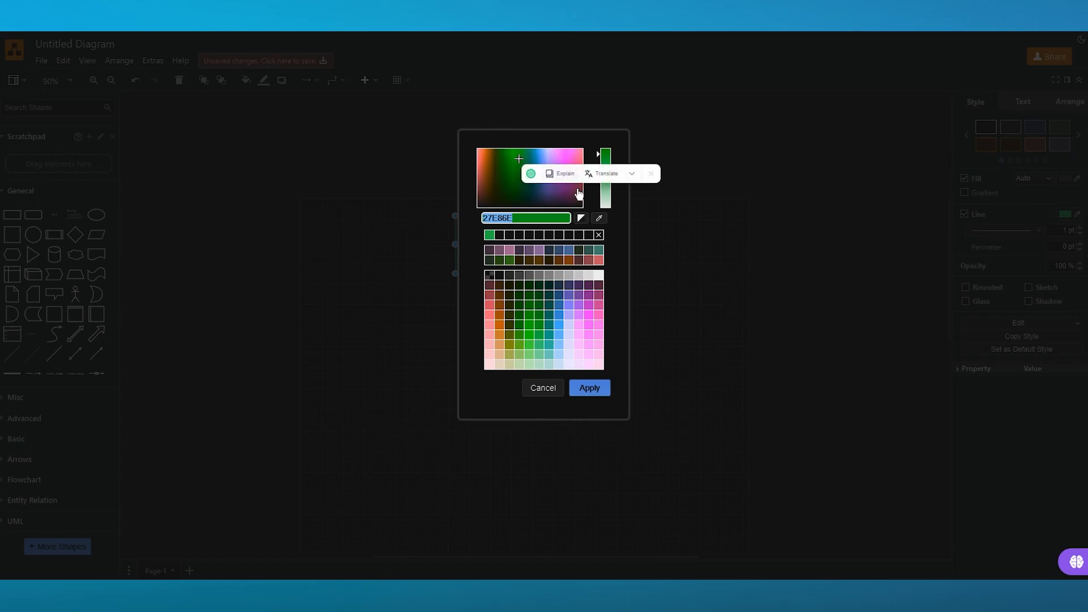
pyautogui.click(582, 389)
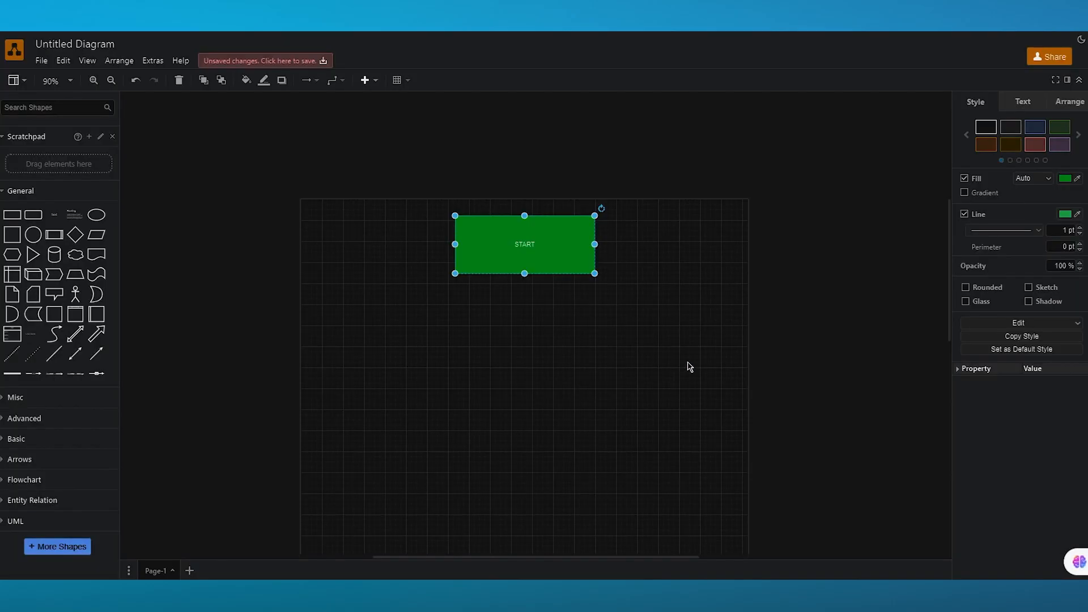
pyautogui.click(816, 209)
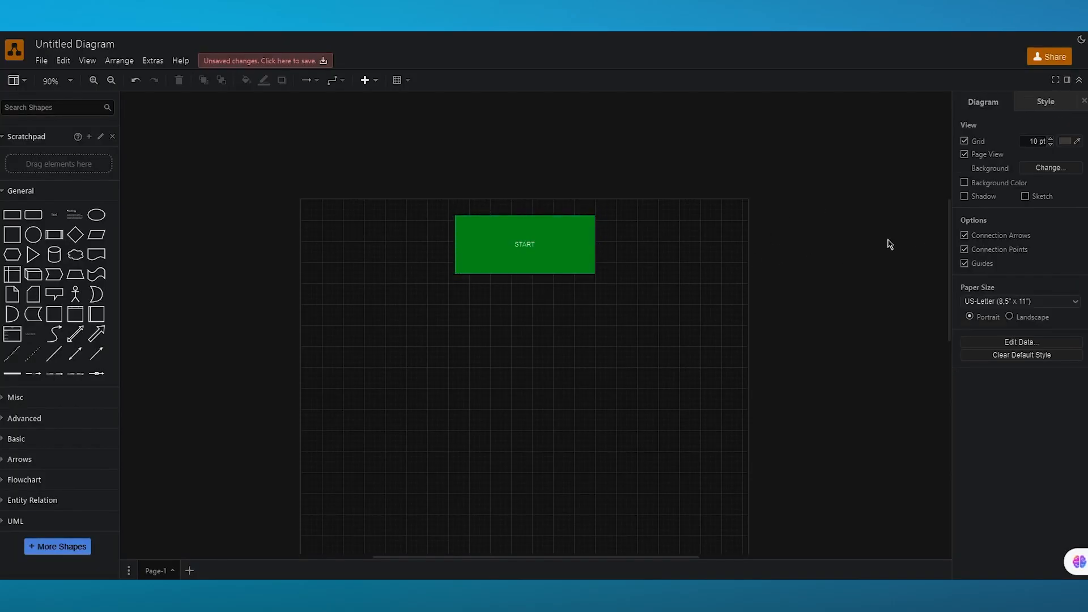
# Increase the START rectangle's line width to 10 pt.
pyautogui.click(523, 254)
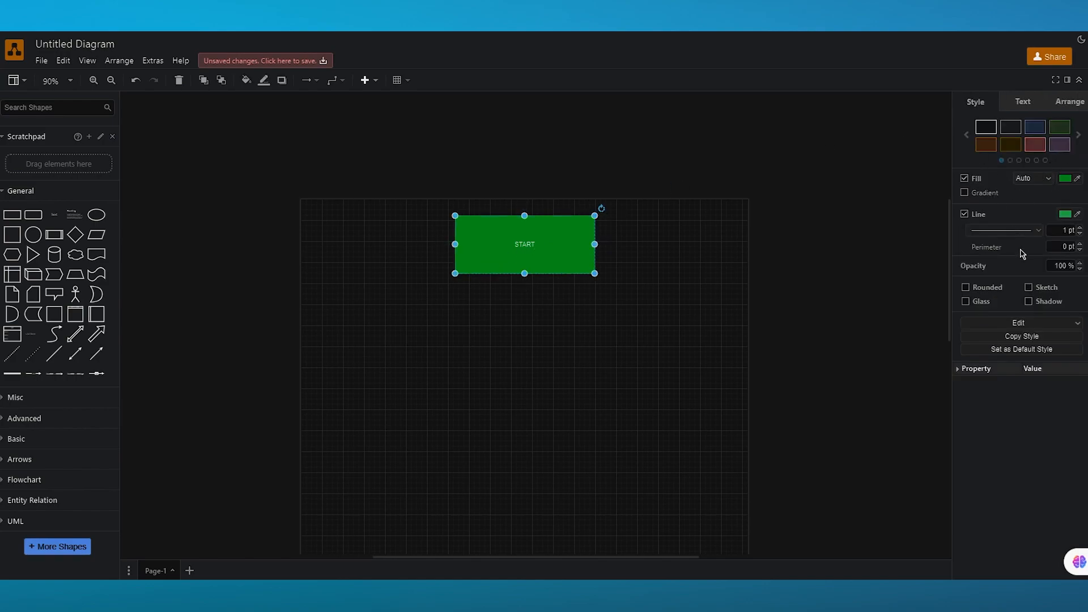
pyautogui.click(1080, 227)
pyautogui.click(1080, 227)
pyautogui.click(1080, 228)
pyautogui.click(1080, 227)
pyautogui.click(1080, 227)
pyautogui.click(1080, 227)
pyautogui.click(1080, 227)
pyautogui.click(816, 287)
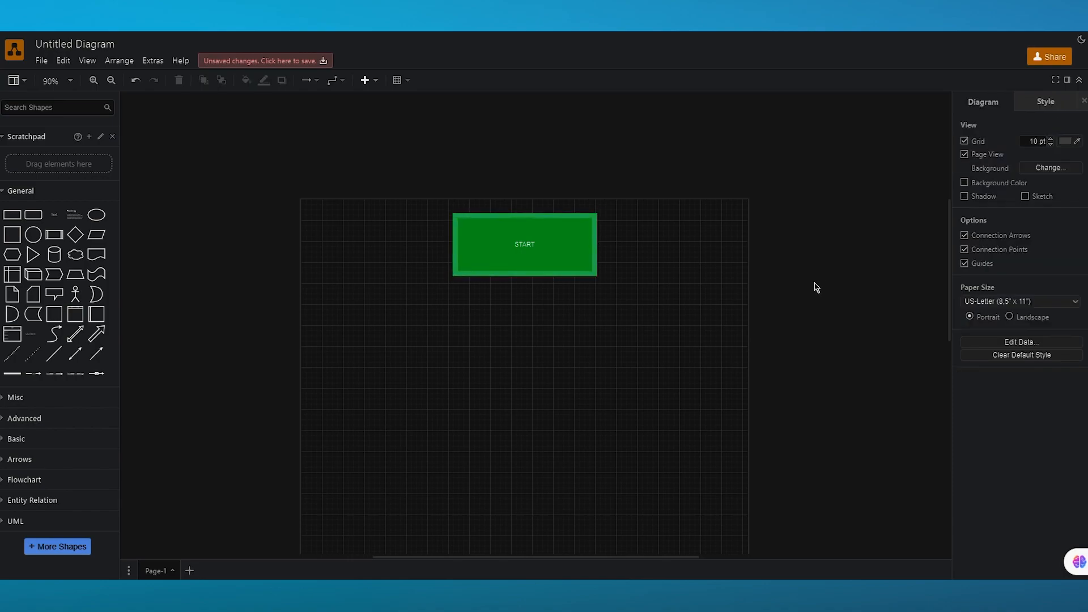
# Try the Rounded, Sketch, Glass and Shadow effects on the START rectangle, leaving all of them off.
pyautogui.click(565, 254)
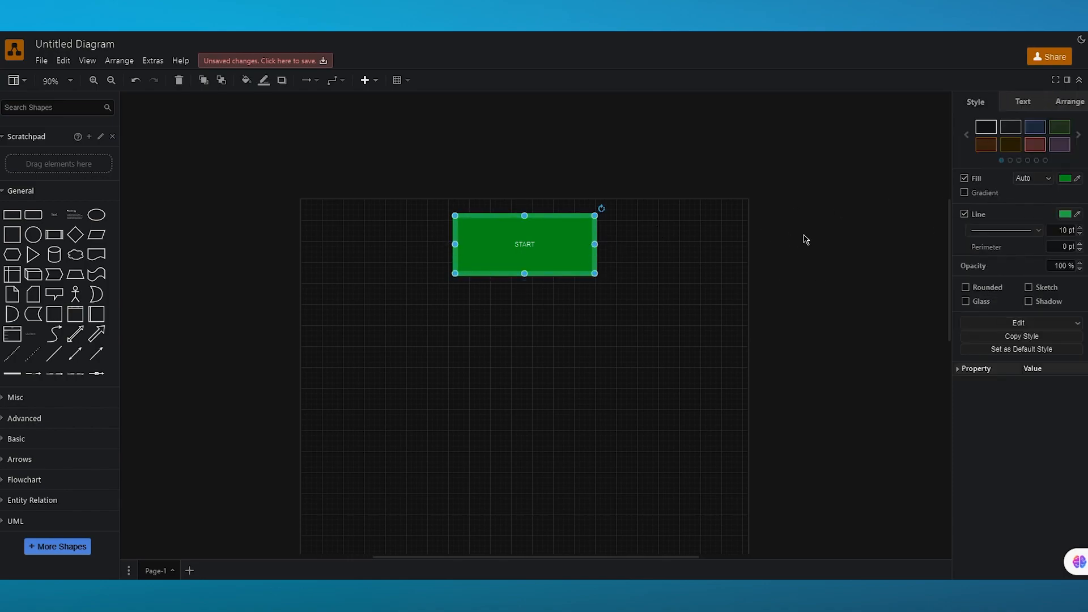
pyautogui.click(992, 291)
pyautogui.click(1029, 288)
pyautogui.click(1028, 288)
pyautogui.click(966, 302)
pyautogui.click(969, 306)
pyautogui.click(1043, 304)
pyautogui.click(1043, 304)
# Make the START label bold, italic and underlined.
pyautogui.click(1021, 105)
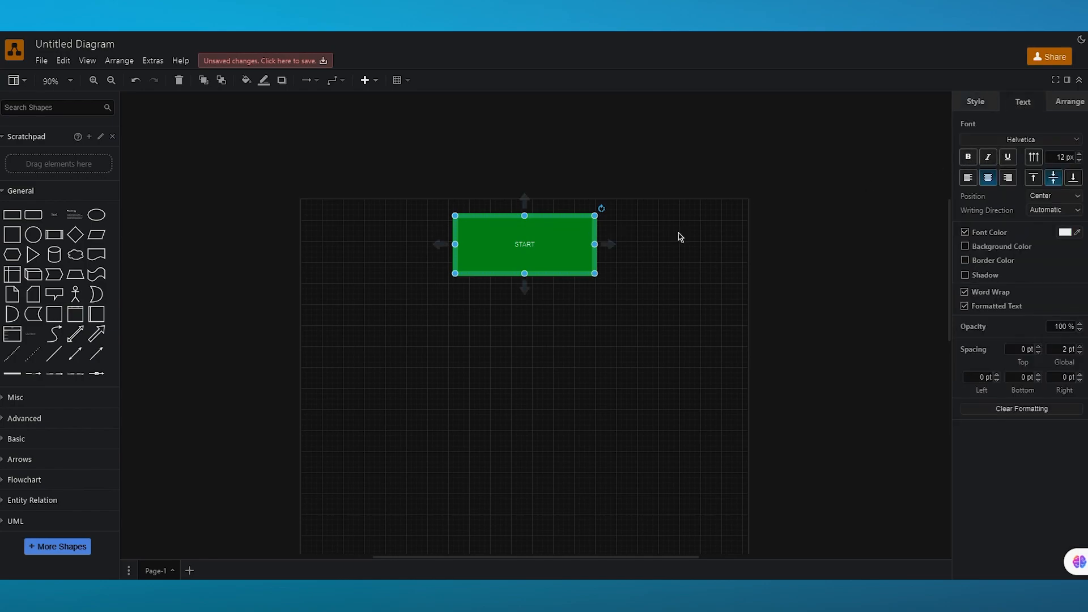
pyautogui.click(968, 158)
pyautogui.click(988, 158)
pyautogui.click(1009, 159)
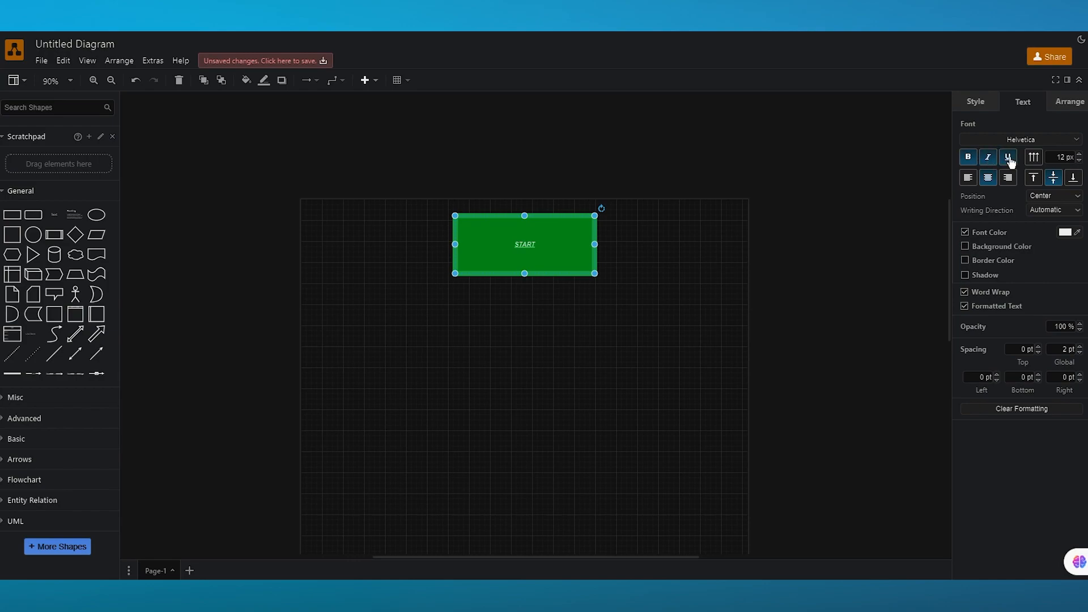
# Try vertical text and top alignment on the START label, restore horizontal middle-aligned text and view the rectangle's arrangement options.
pyautogui.click(1033, 159)
pyautogui.click(1033, 161)
pyautogui.click(1032, 178)
pyautogui.click(1053, 178)
pyautogui.click(1066, 104)
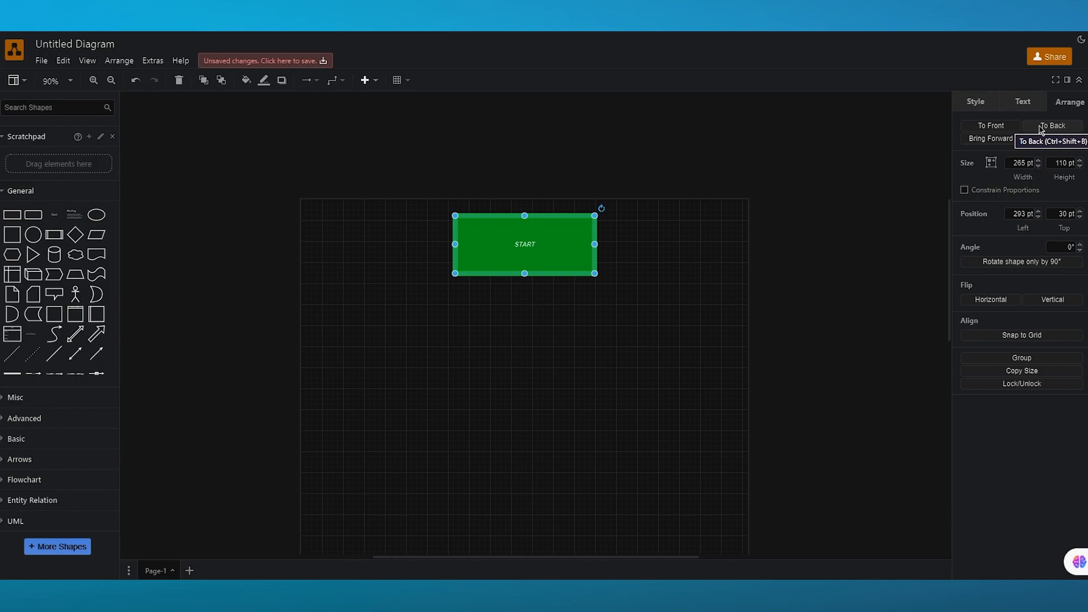
pyautogui.click(774, 188)
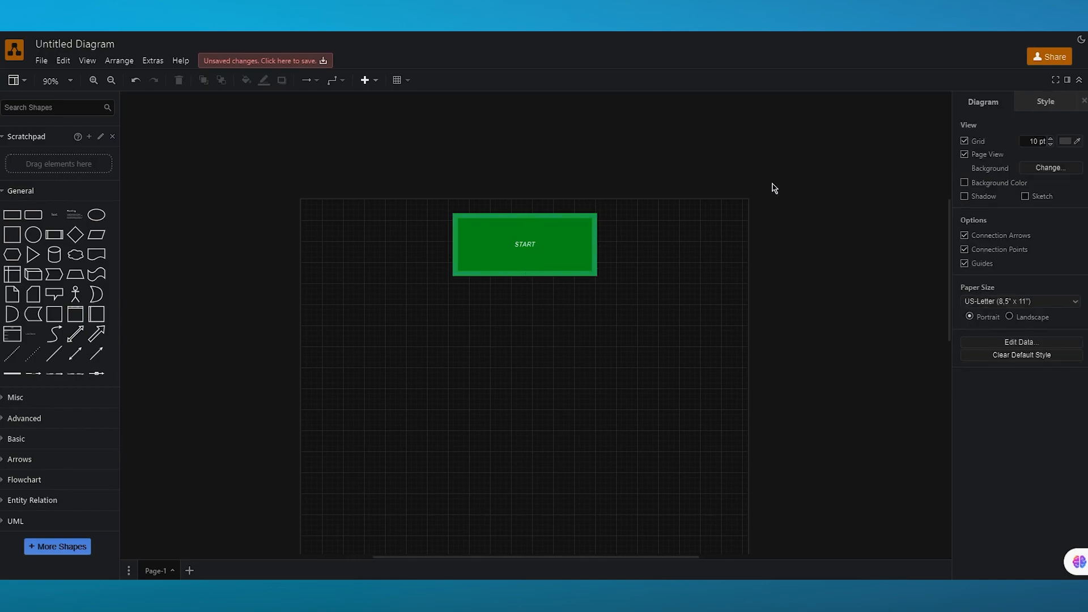
# Add a connected rectangle below START, enlarge it to about 185 by 85 pt and label it coding.
pyautogui.moveTo(34, 219)
pyautogui.moveTo(34, 218)
pyautogui.mouseDown()
pyautogui.moveTo(535, 311)
pyautogui.moveTo(502, 337)
pyautogui.moveTo(28, 214)
pyautogui.mouseUp()
pyautogui.moveTo(525, 290)
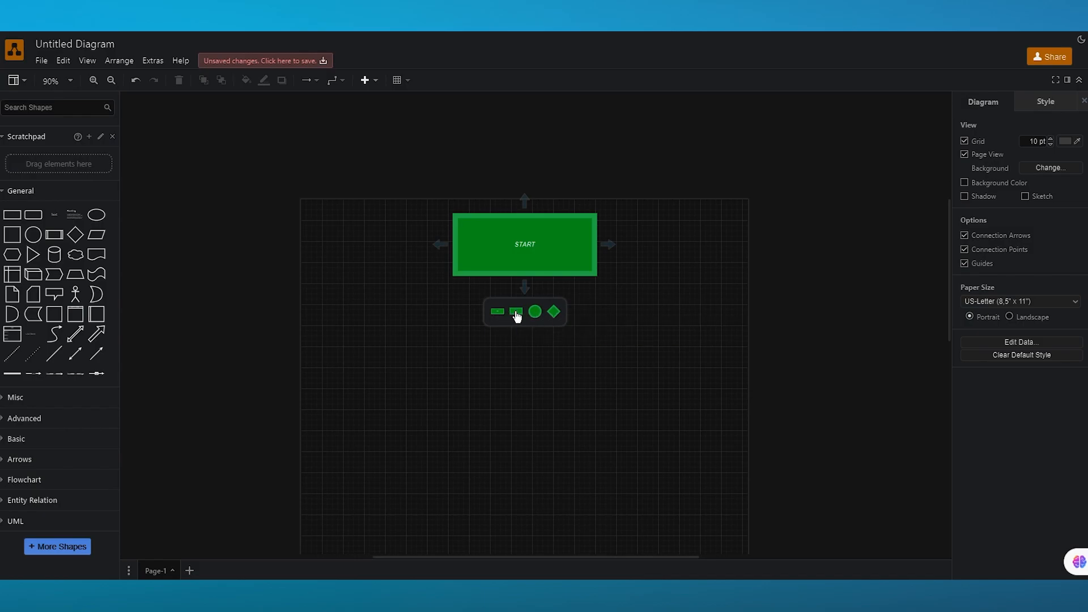
pyautogui.click(517, 315)
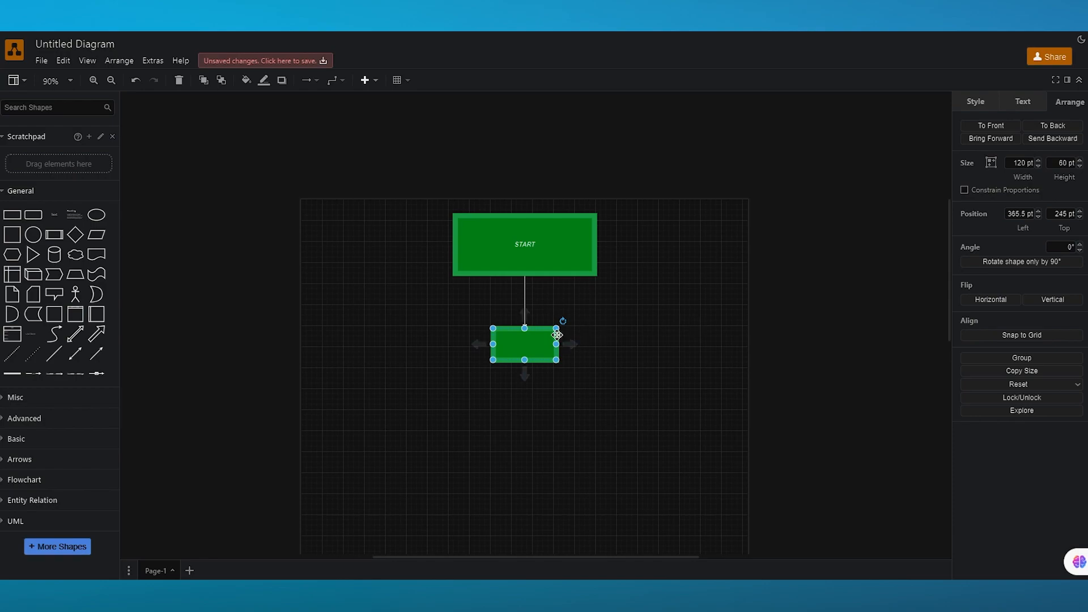
pyautogui.moveTo(557, 327)
pyautogui.mouseDown()
pyautogui.moveTo(592, 314)
pyautogui.moveTo(555, 330)
pyautogui.mouseUp()
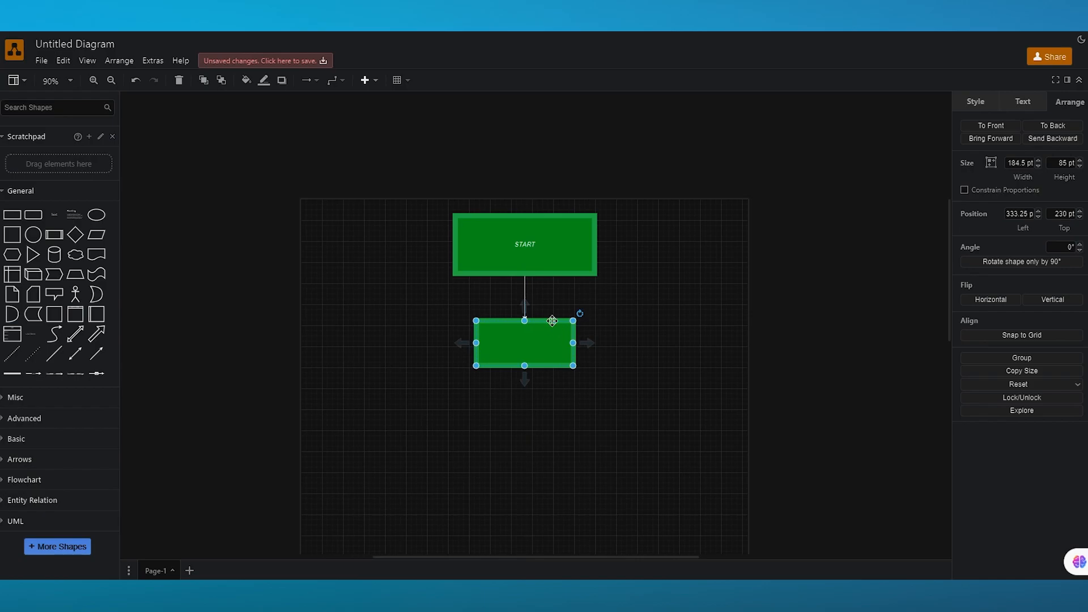
pyautogui.doubleClick(534, 335)
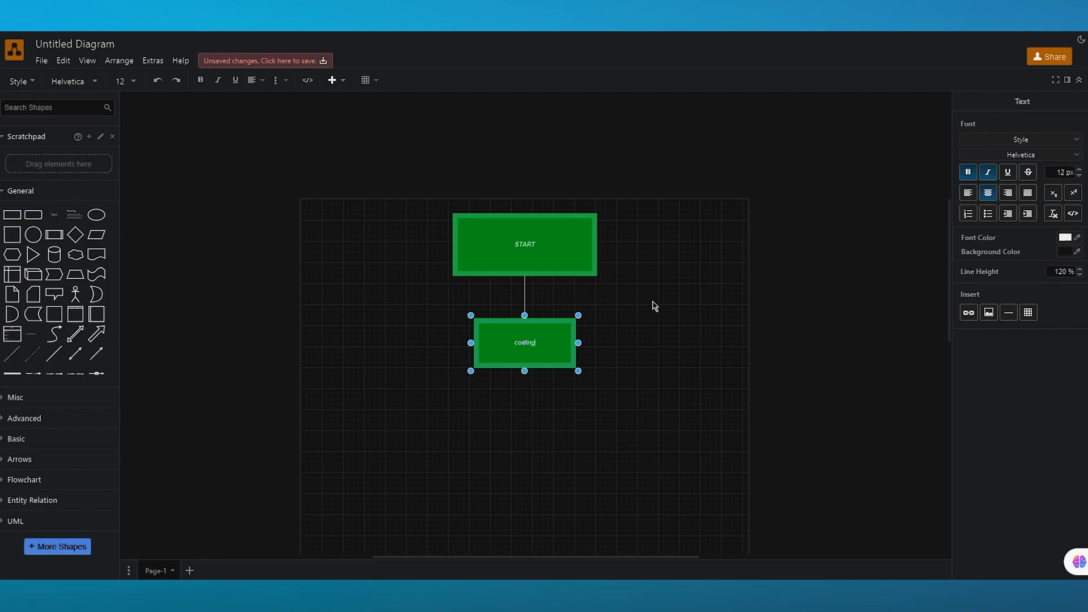
pyautogui.click(801, 342)
# Add a connected diamond below the coding rectangle and label it split.
pyautogui.scroll(-3, 801, 343)
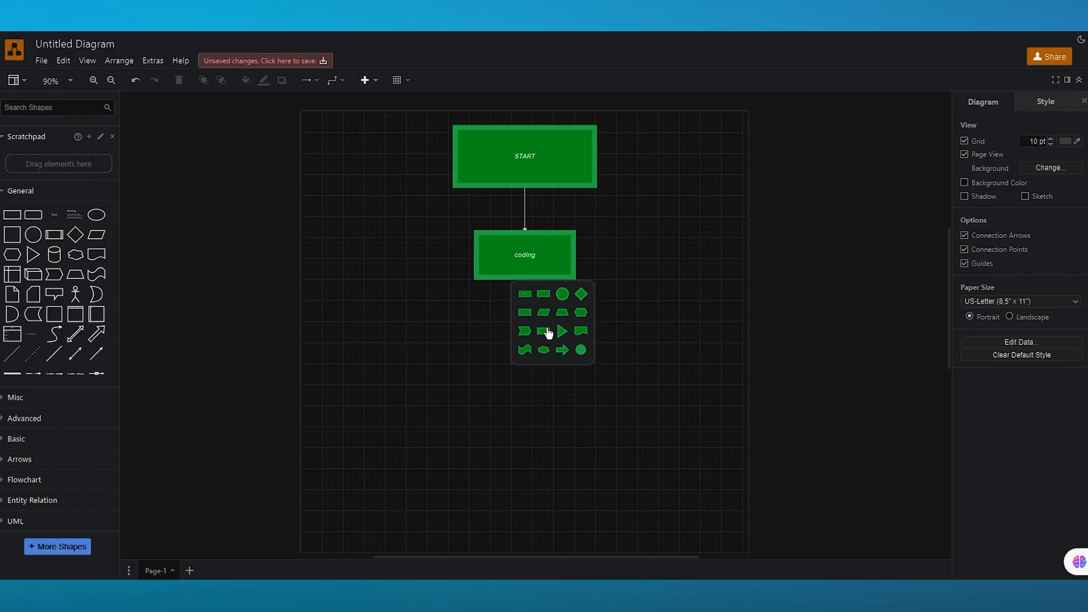
pyautogui.click(585, 301)
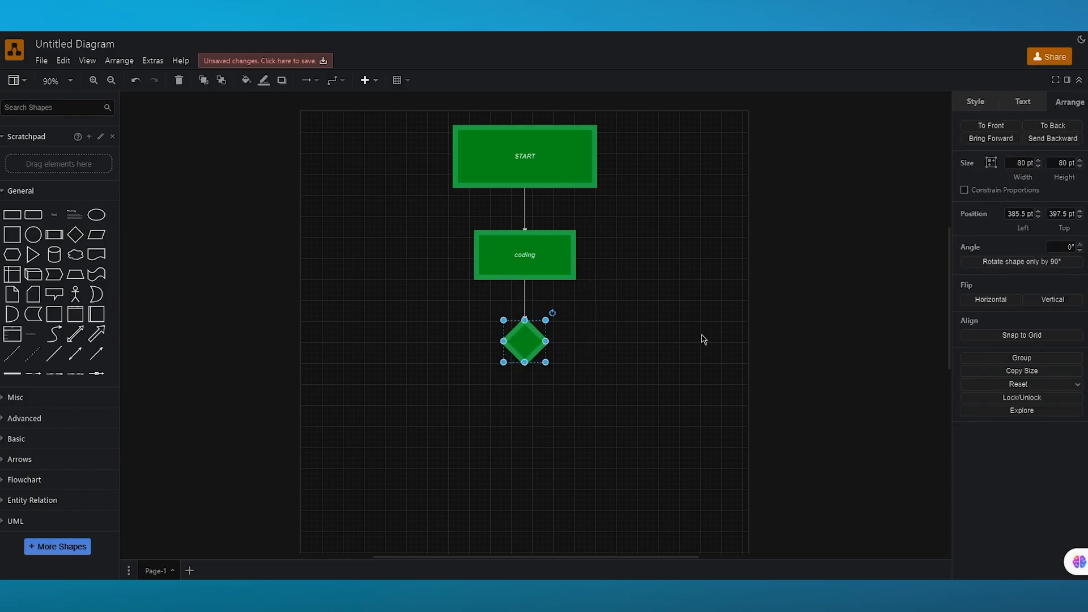
pyautogui.doubleClick(527, 343)
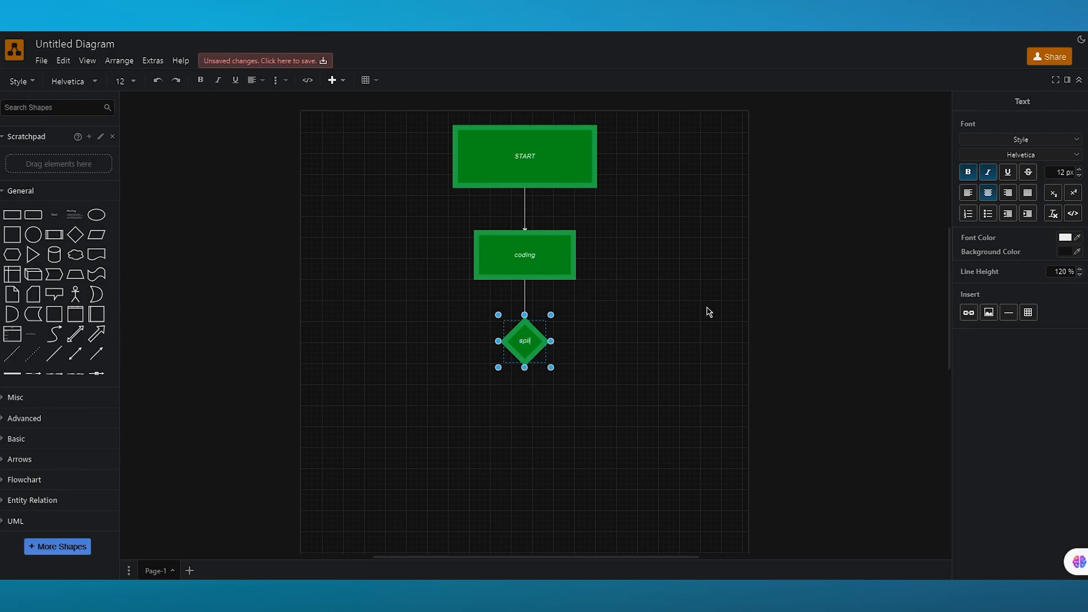
pyautogui.click(861, 362)
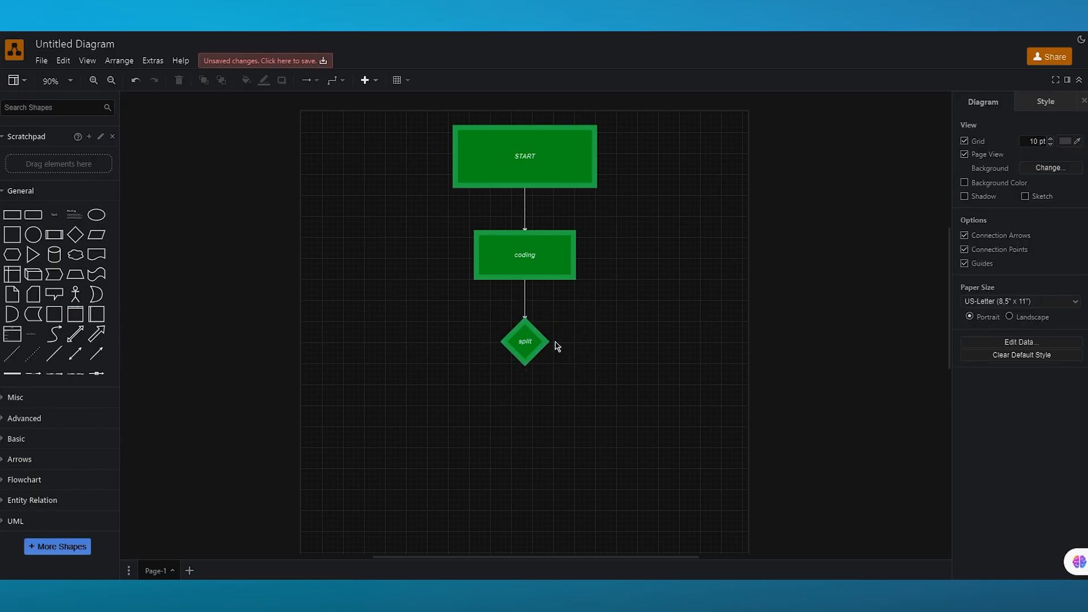
# Add a connected rectangle to the right of the split diamond, shift it further right and label it node.js.
pyautogui.click(575, 343)
pyautogui.moveTo(617, 346); pyautogui.dragTo(648, 342)
pyautogui.doubleClick(645, 343)
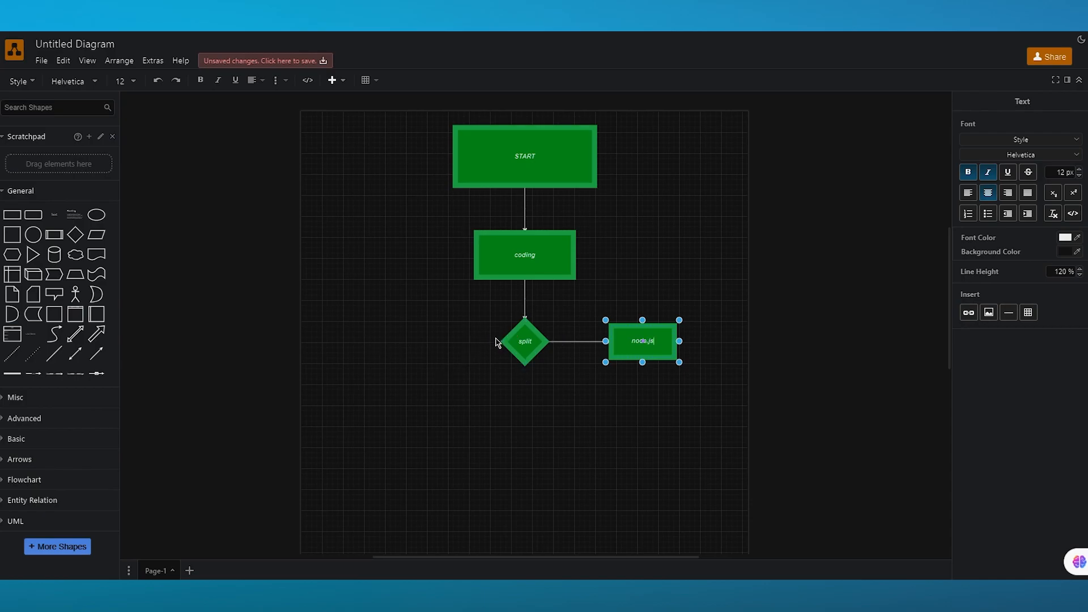
# Add a connected rectangle to the left of the split diamond, shift it further left and label it c++.
pyautogui.click(509, 340)
pyautogui.moveTo(487, 341)
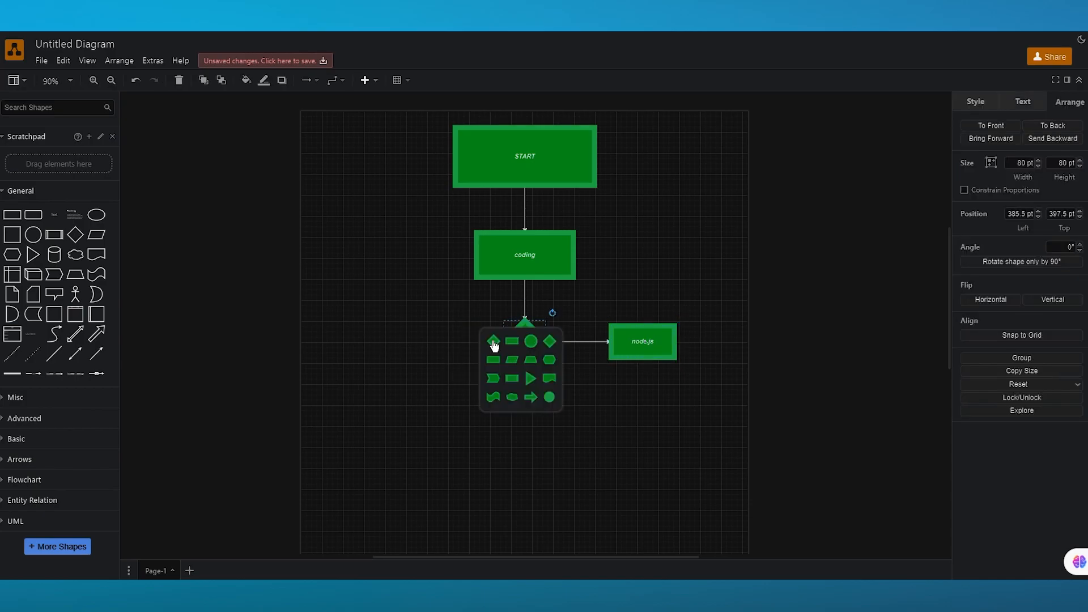
pyautogui.click(493, 361)
pyautogui.moveTo(454, 345); pyautogui.dragTo(401, 344)
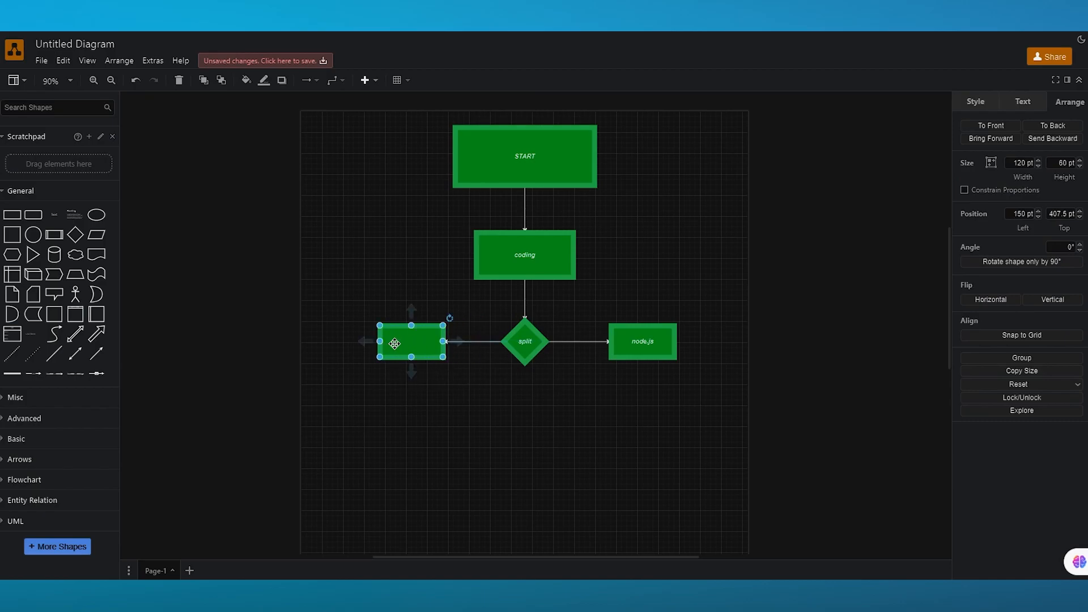
pyautogui.doubleClick(401, 343)
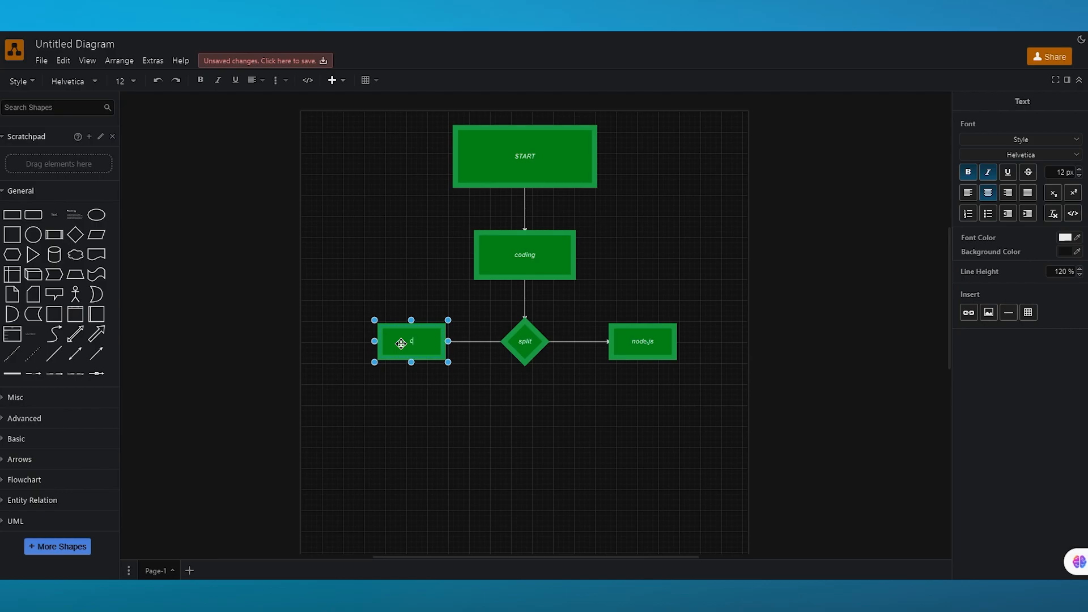
pyautogui.click(819, 324)
# Add a connected ellipse centred below node.js, enlarge it to about 150 by 118 pt and label it replenish.
pyautogui.scroll(-3, 671, 383)
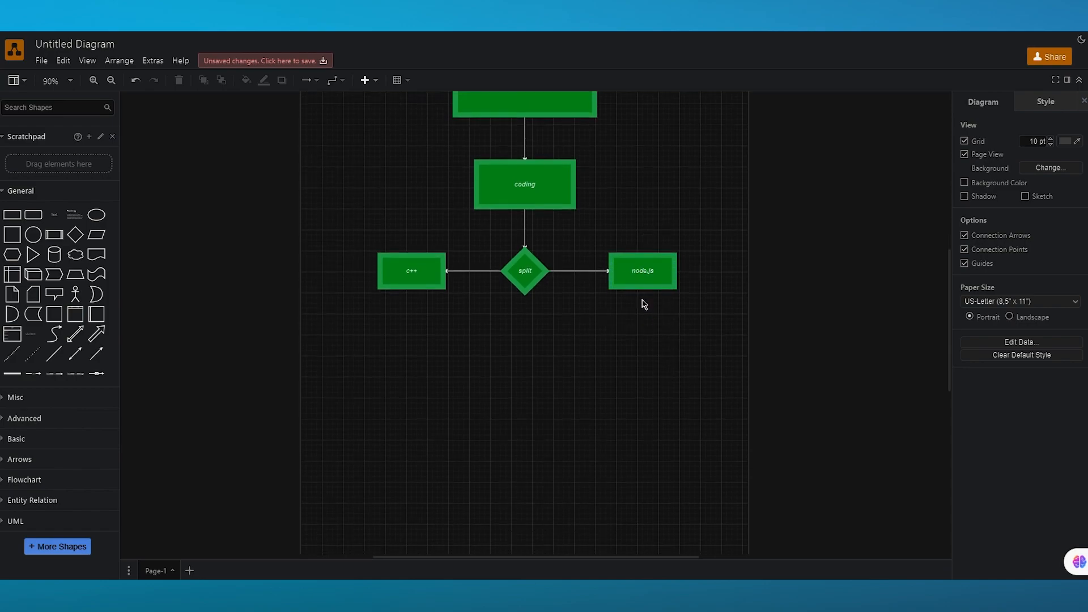
pyautogui.moveTo(644, 304)
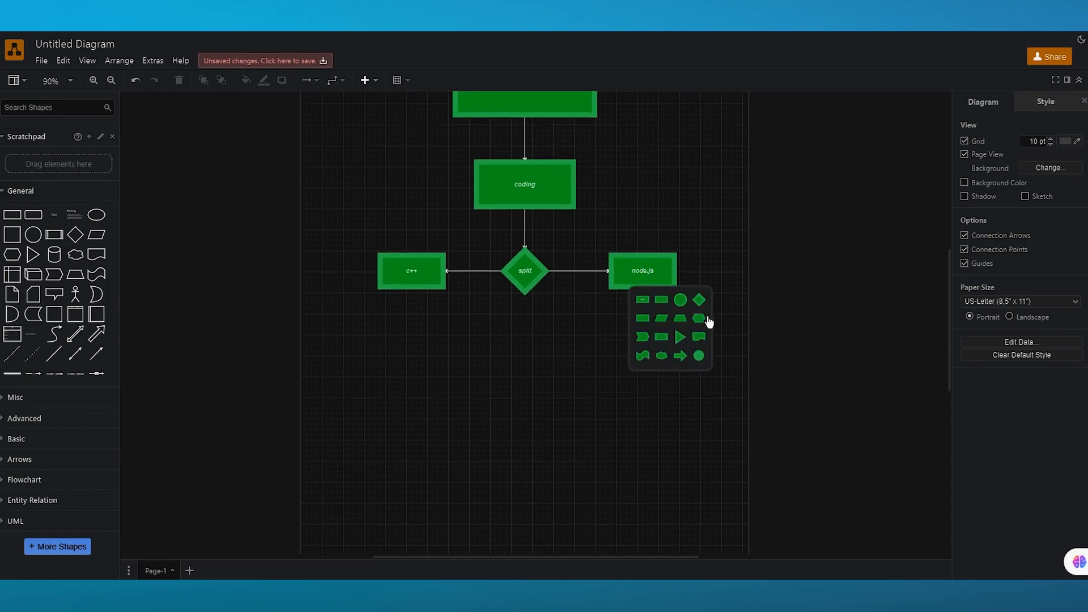
pyautogui.click(680, 299)
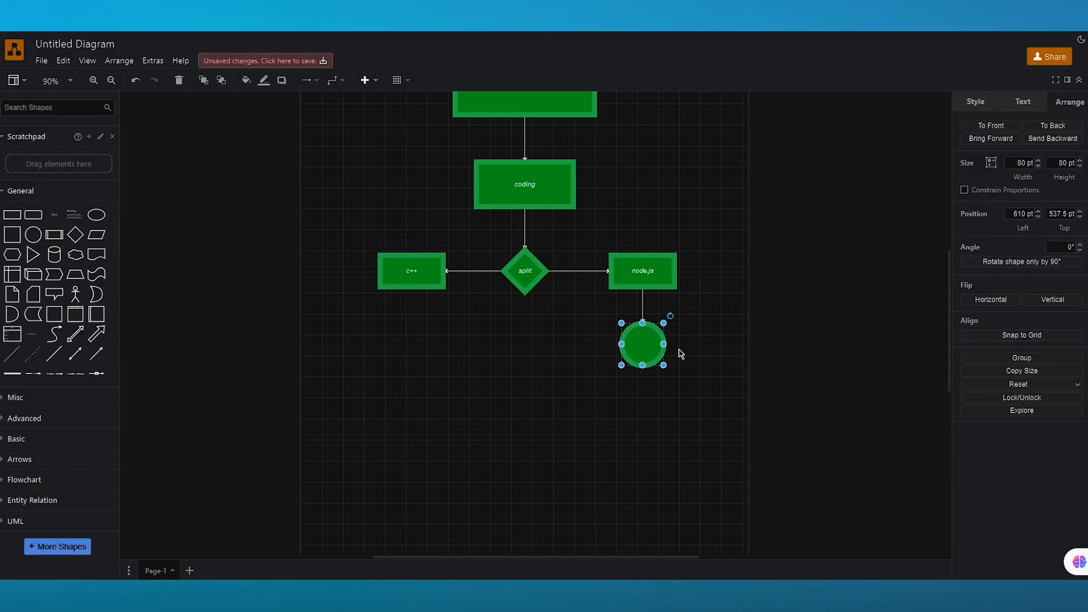
pyautogui.moveTo(664, 322); pyautogui.dragTo(659, 349)
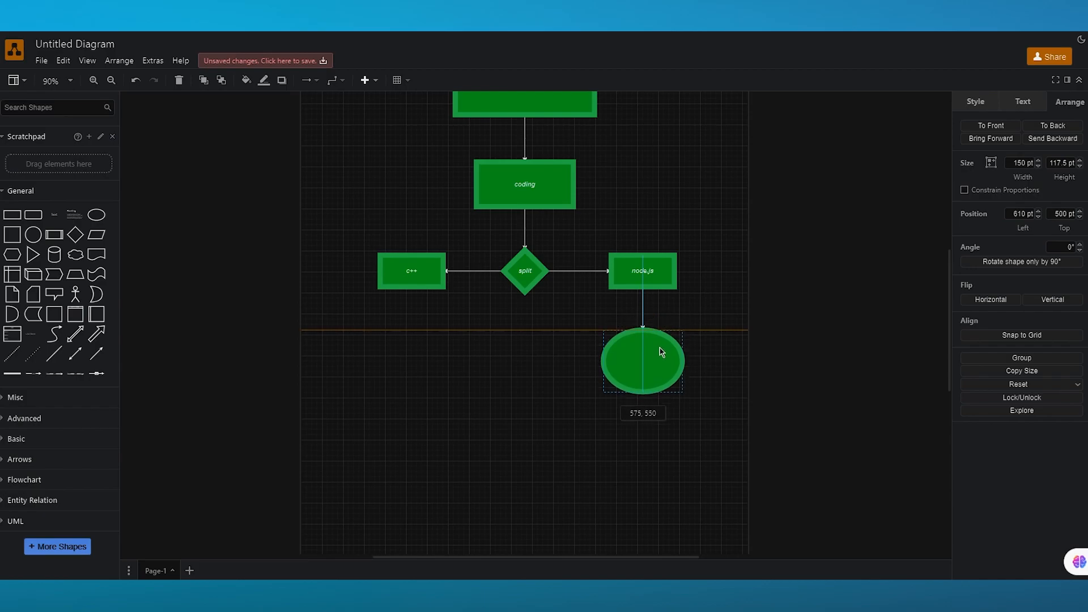
pyautogui.doubleClick(643, 361)
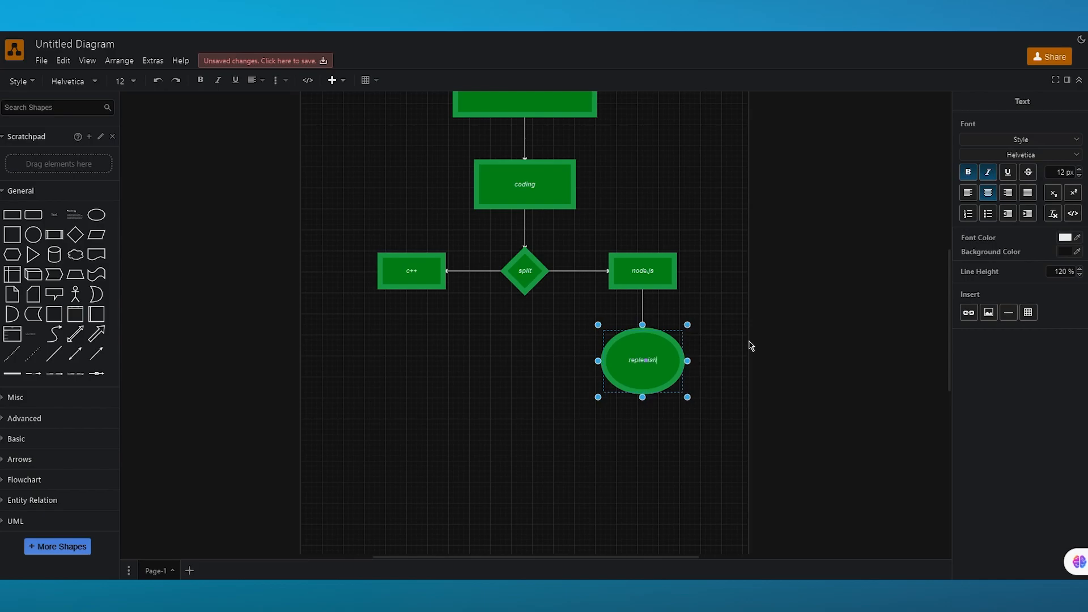
pyautogui.click(751, 345)
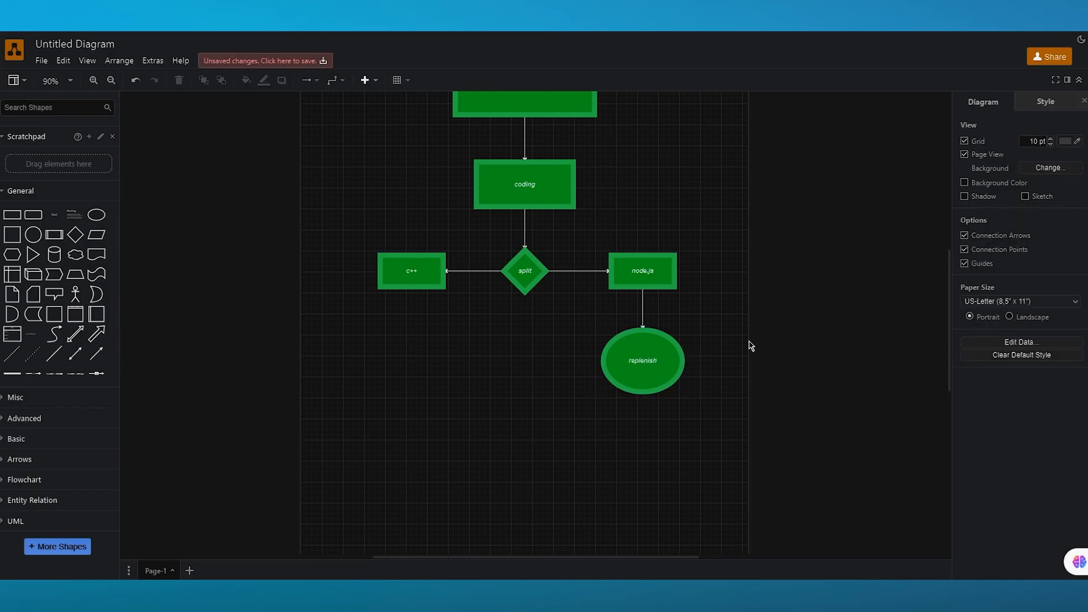
# Add a connected ellipse centred below c++, enlarge it to about 160 by 118 pt and label it program.
pyautogui.click(411, 300)
pyautogui.click(449, 305)
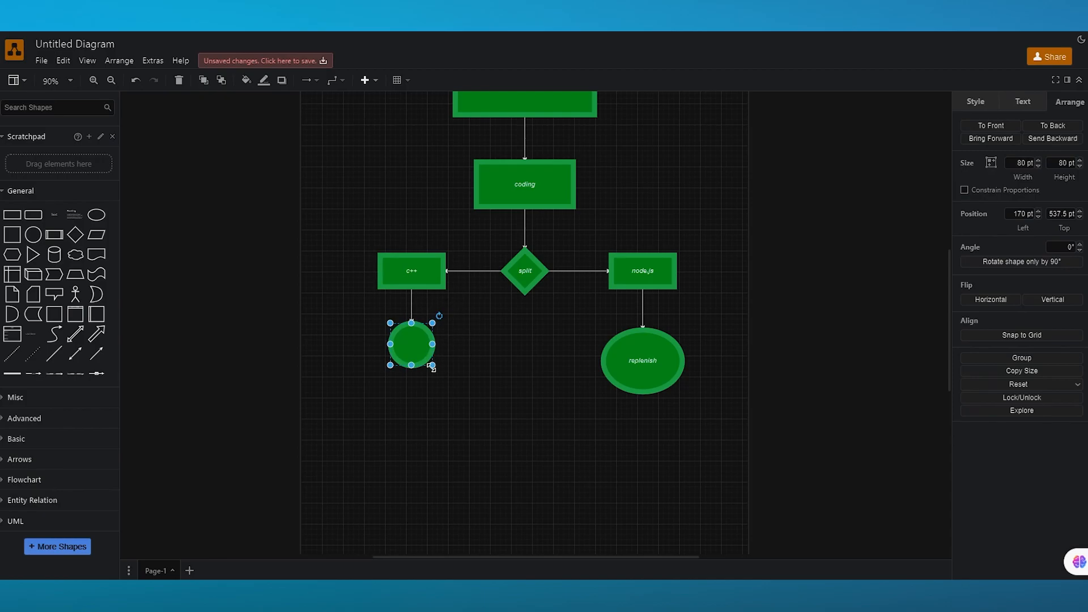
pyautogui.moveTo(432, 322); pyautogui.dragTo(418, 358)
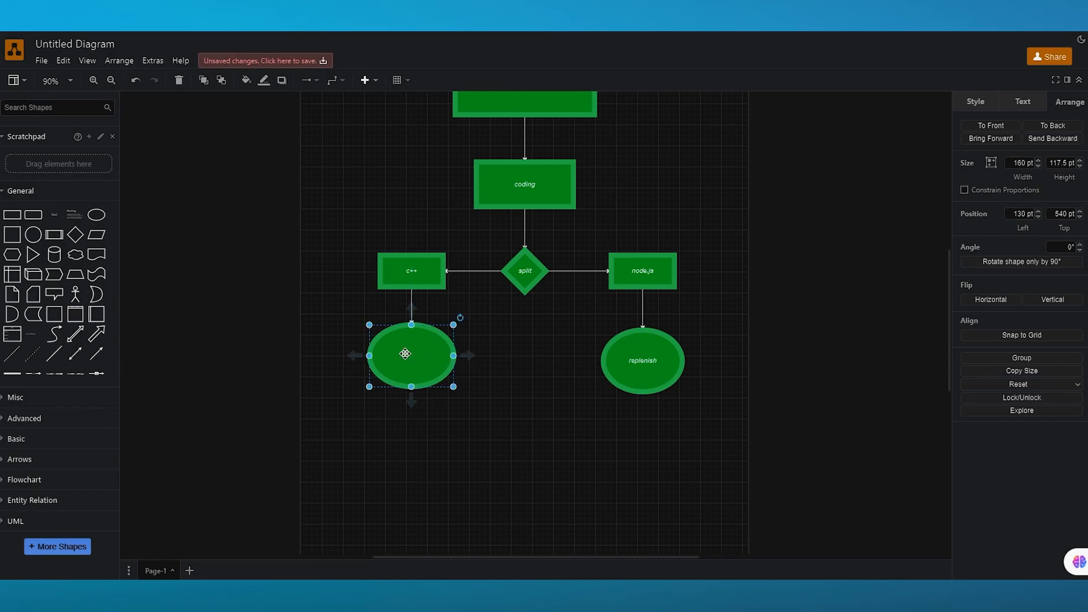
pyautogui.doubleClick(404, 354)
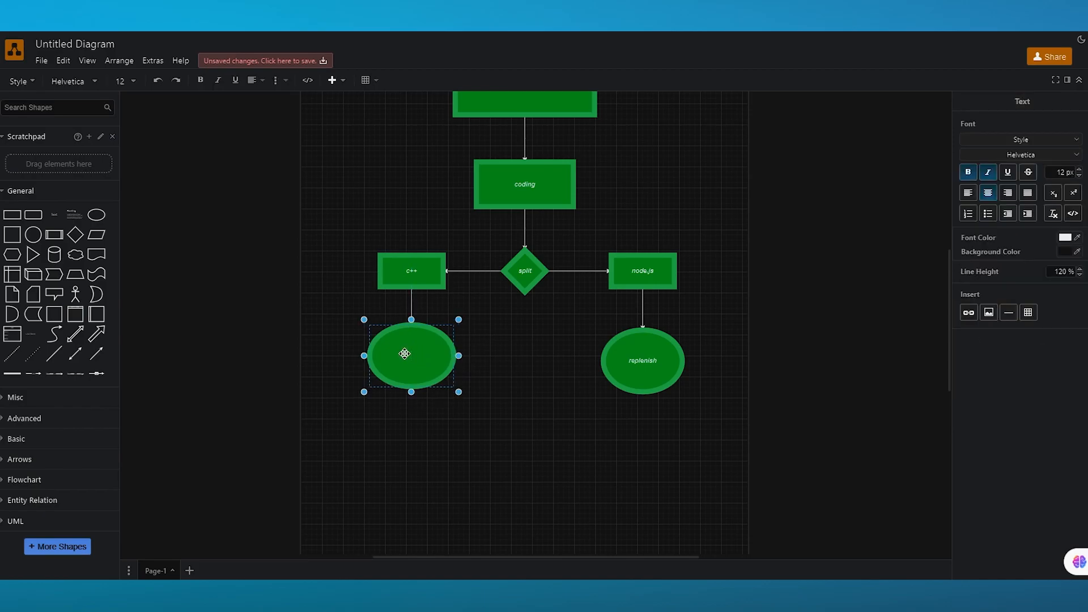
pyautogui.write('pr')
pyautogui.write('ogram')
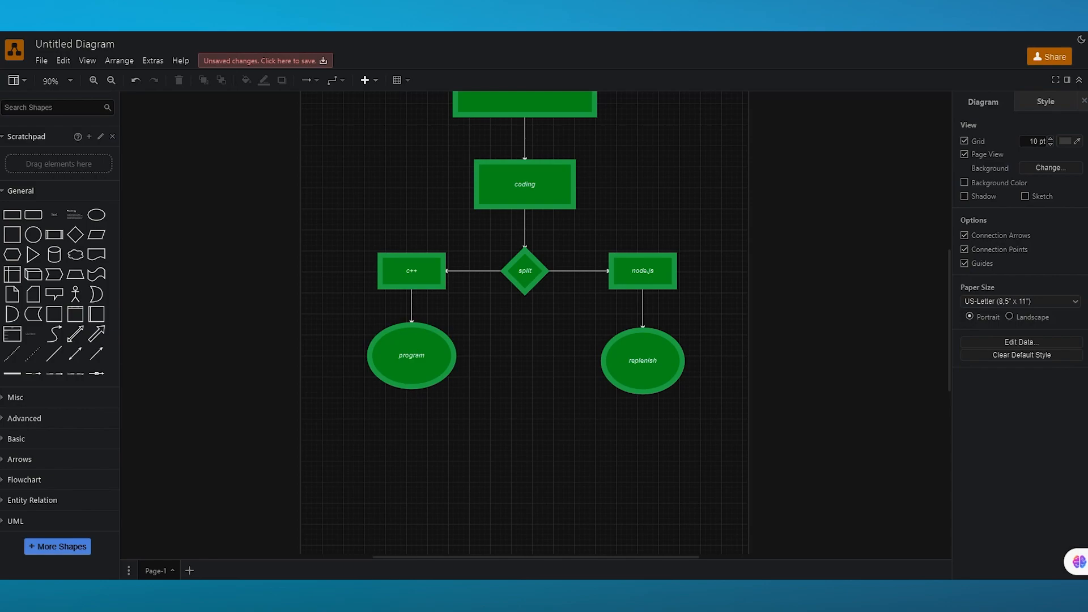
pyautogui.scroll(5, 684, 360)
pyautogui.scroll(-1, 684, 360)
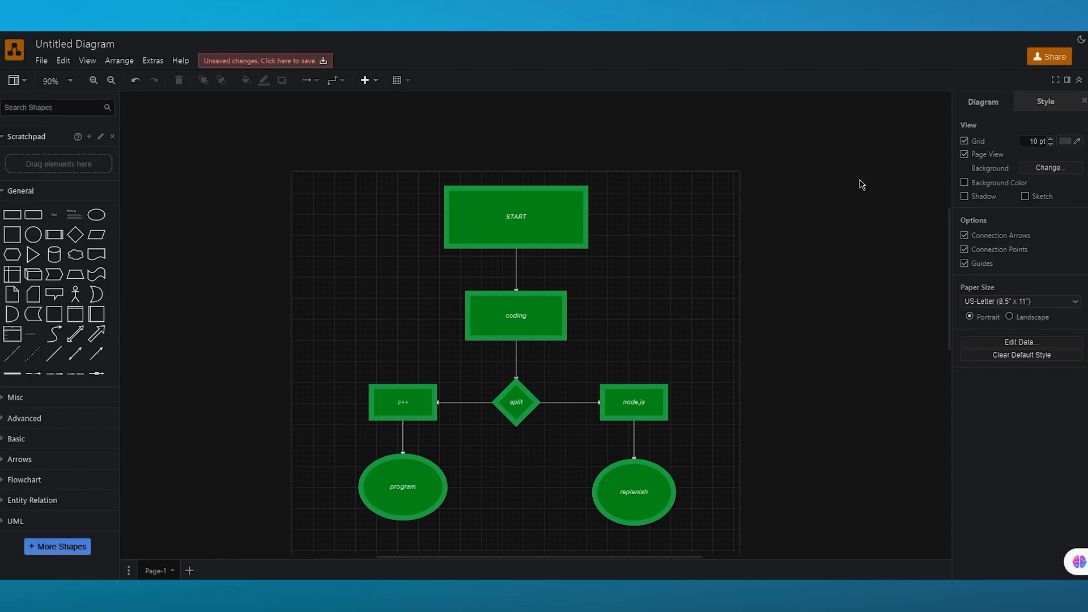
pyautogui.scroll(-6, 507, 290)
pyautogui.scroll(7, 508, 292)
pyautogui.scroll(-4, 605, 383)
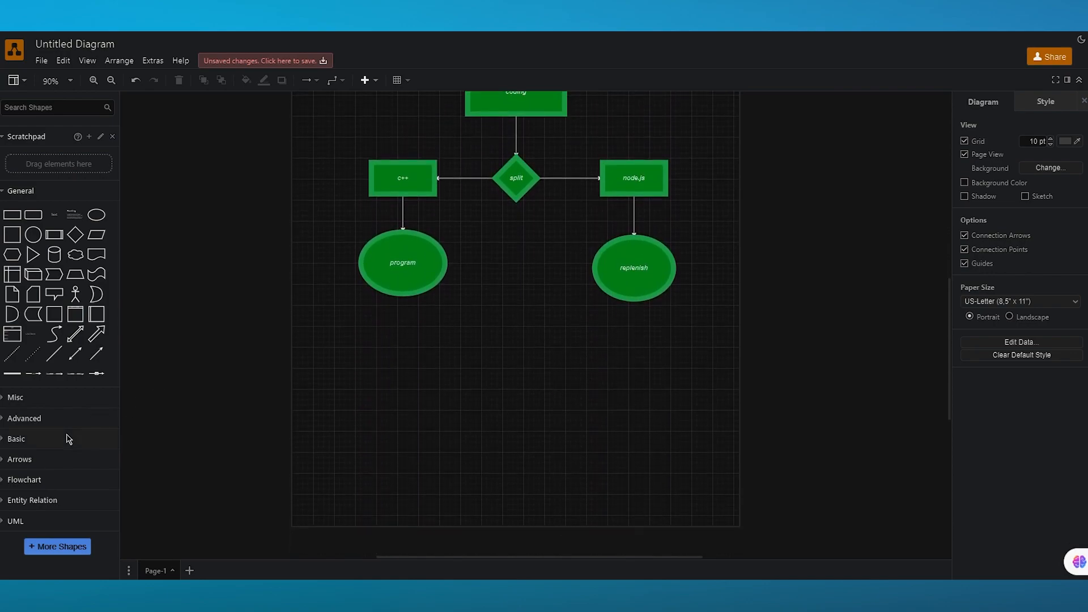
# Add a UML Object shape between and below the two ellipses, positioned at about 390 pt left and 730 pt top.
pyautogui.click(40, 519)
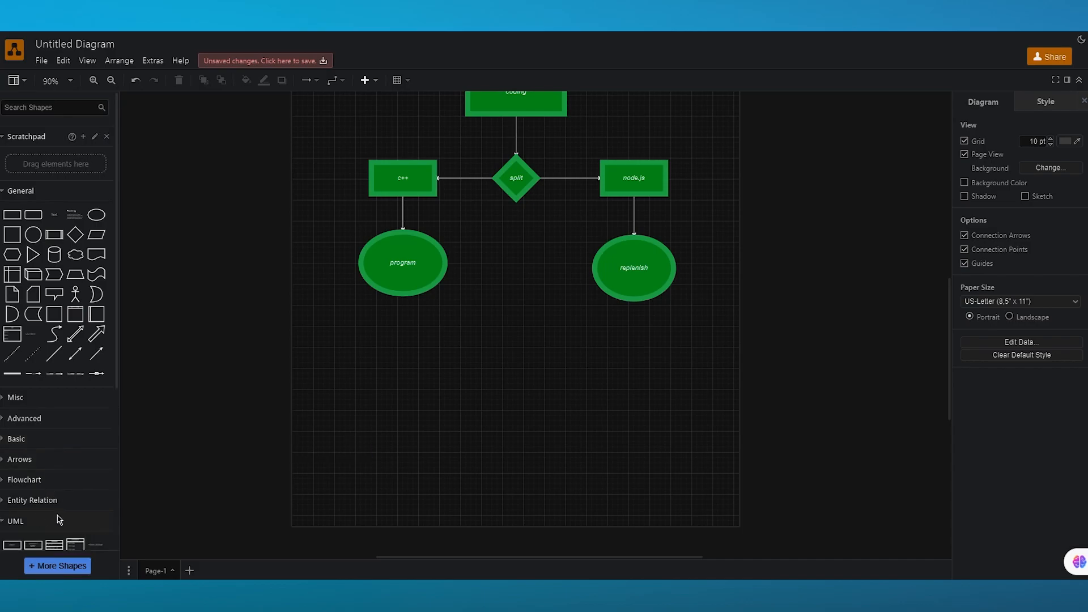
pyautogui.scroll(-4, 60, 518)
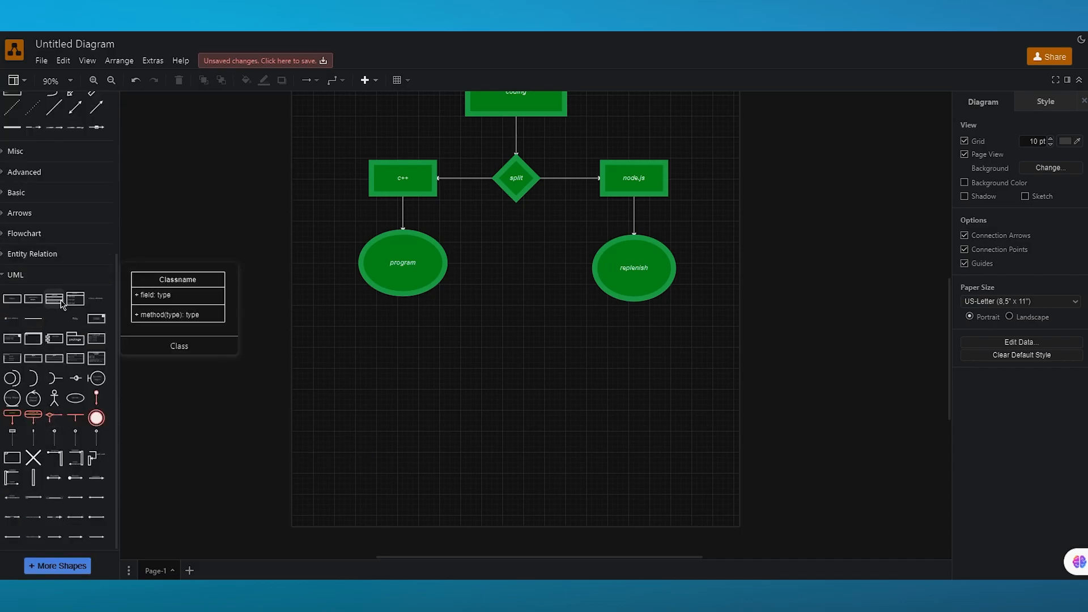
pyautogui.moveTo(82, 303)
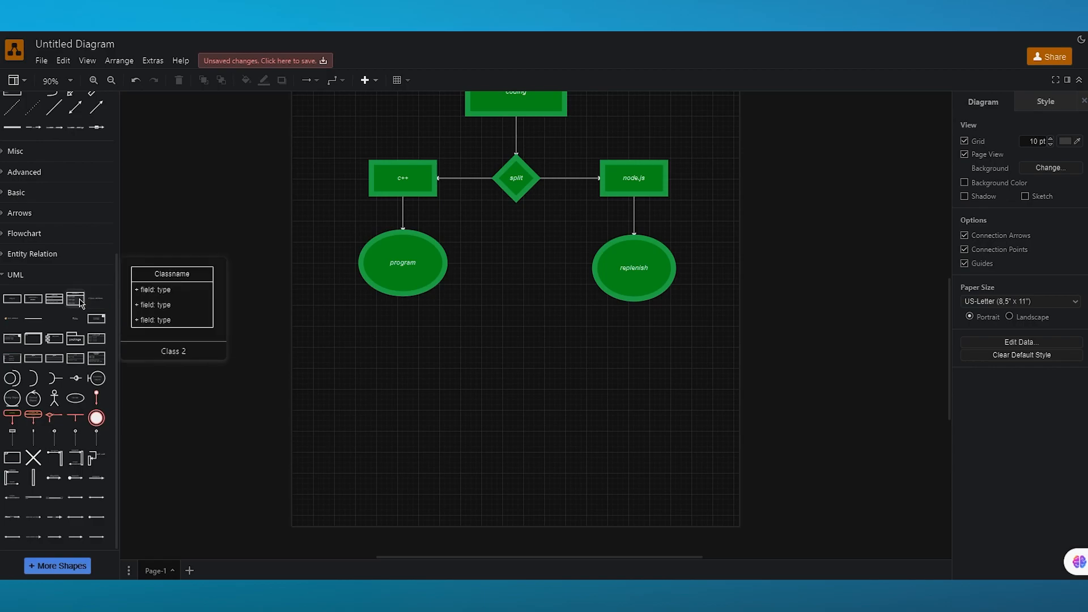
pyautogui.click(12, 298)
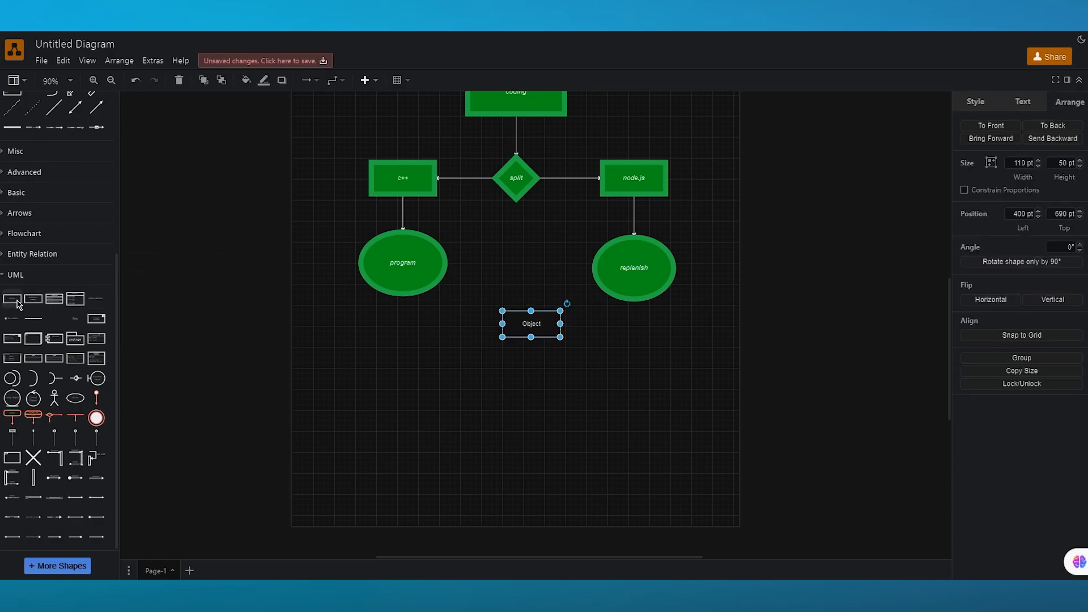
pyautogui.moveTo(530, 334); pyautogui.dragTo(524, 355)
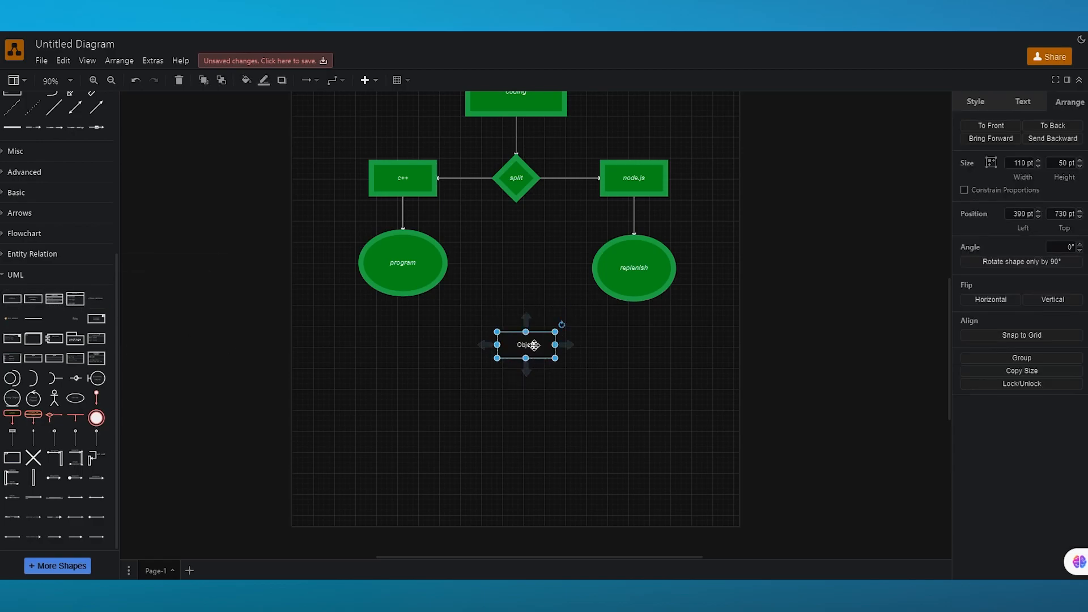
# Add a UML Class shape below and to the left of Object, and connect Object's left side to the class's top.
pyautogui.moveTo(526, 369)
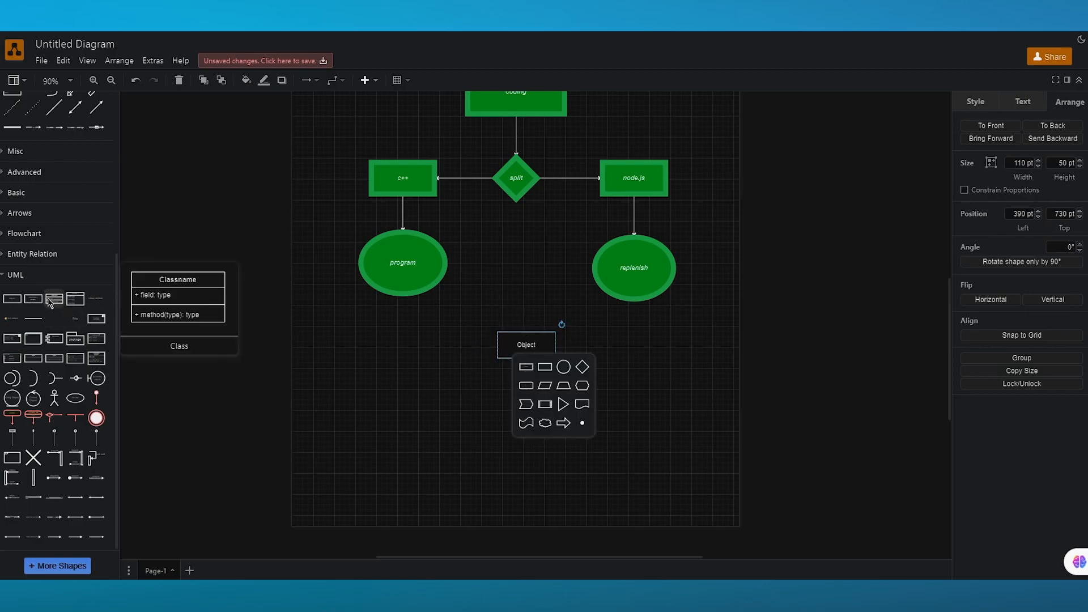
pyautogui.moveTo(50, 302); pyautogui.dragTo(363, 379)
pyautogui.moveTo(483, 345); pyautogui.dragTo(403, 378)
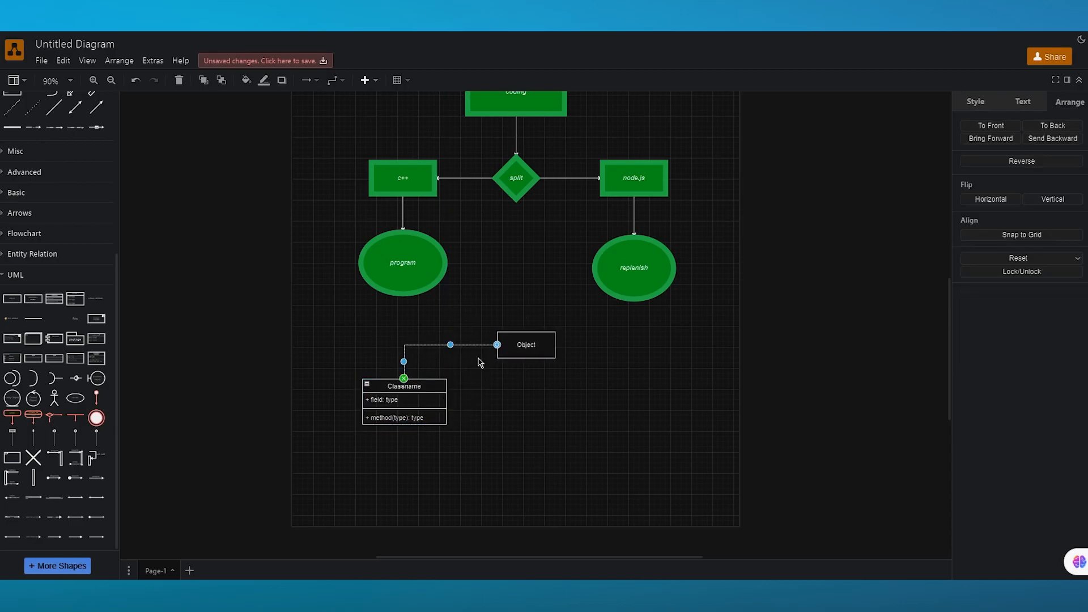
pyautogui.click(862, 363)
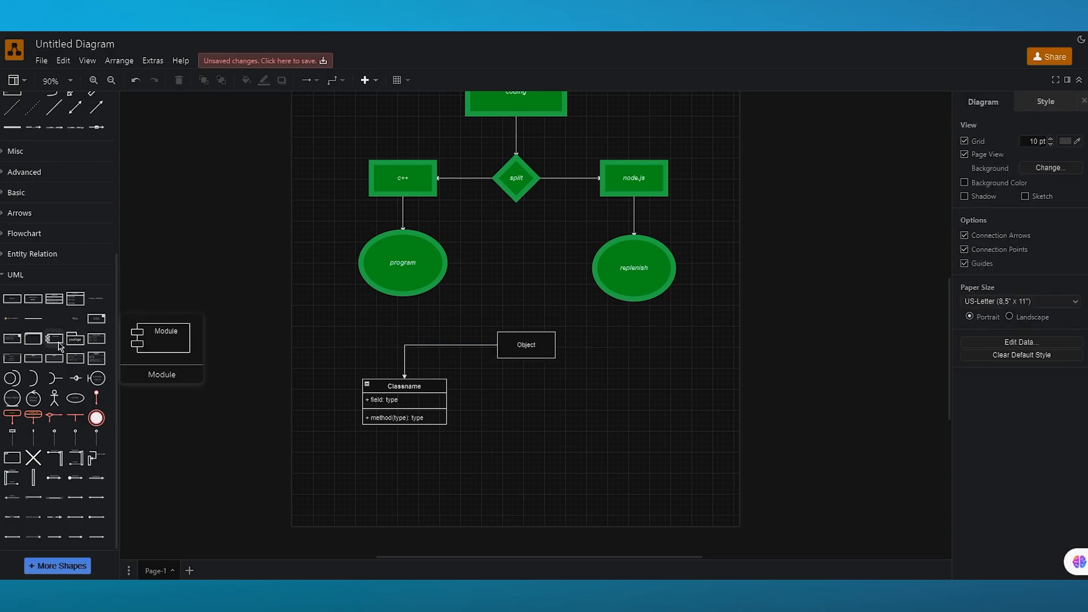
# Add a UML Module shape below the class at about 150, 980 pt and connect the class's method row to its lower tab.
pyautogui.moveTo(54, 338); pyautogui.dragTo(365, 460)
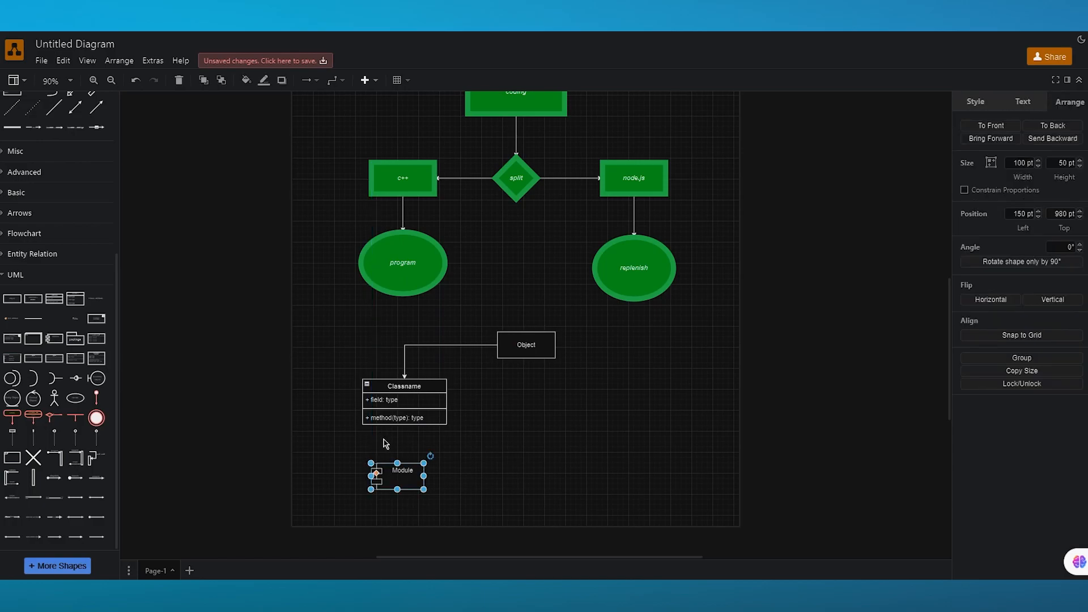
pyautogui.moveTo(354, 423); pyautogui.dragTo(370, 481)
pyautogui.click(795, 434)
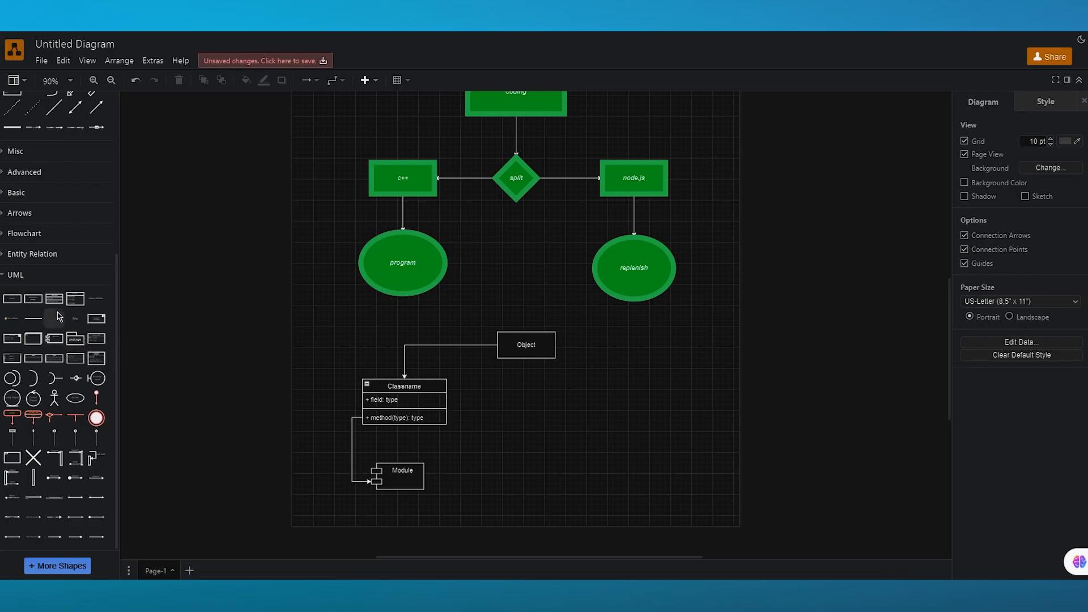
# Add a second UML Class shape below replenish and connect its left side to the Module's upper tab.
pyautogui.moveTo(59, 305)
pyautogui.moveTo(59, 305); pyautogui.dragTo(591, 412)
pyautogui.moveTo(576, 412); pyautogui.dragTo(371, 470)
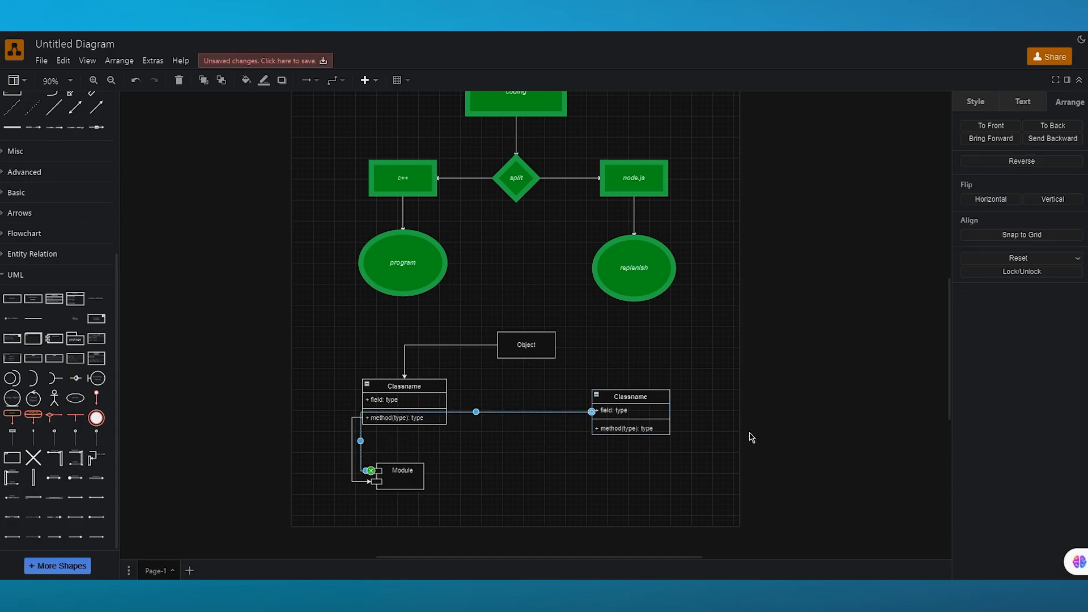
pyautogui.click(826, 424)
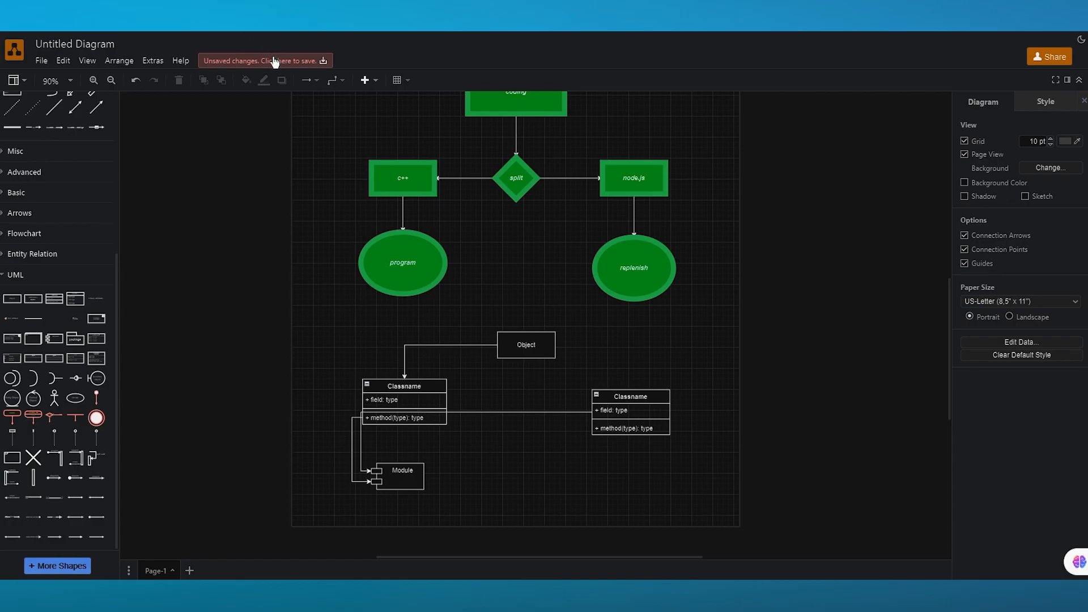
# Save the diagram as an Editable Bitmap Image (.png) named Untitled Diagram.drawio.png, with Download as the destination.
pyautogui.click(41, 60)
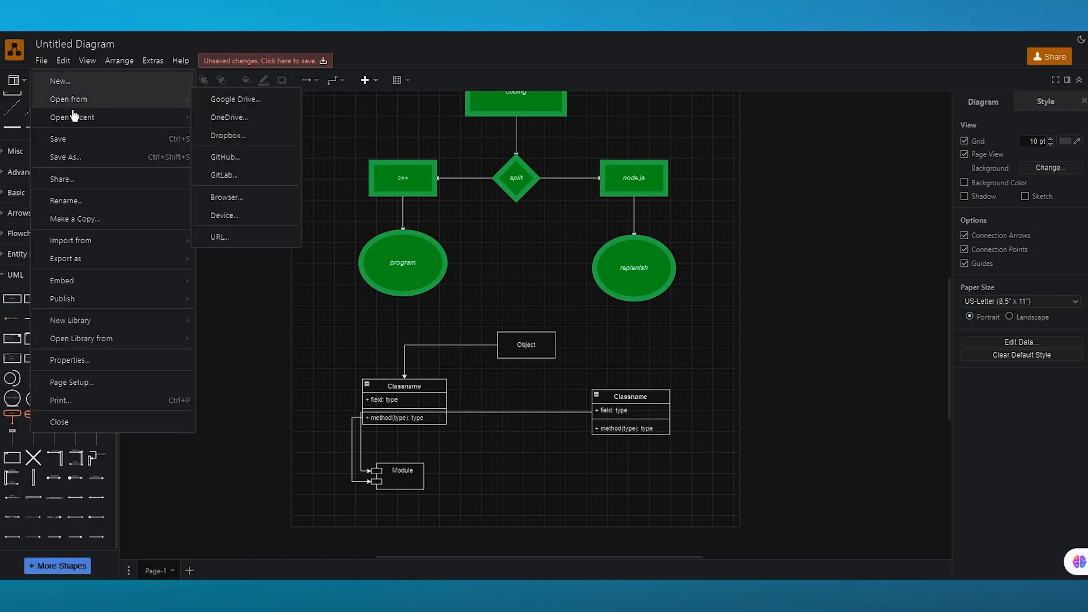
pyautogui.click(87, 140)
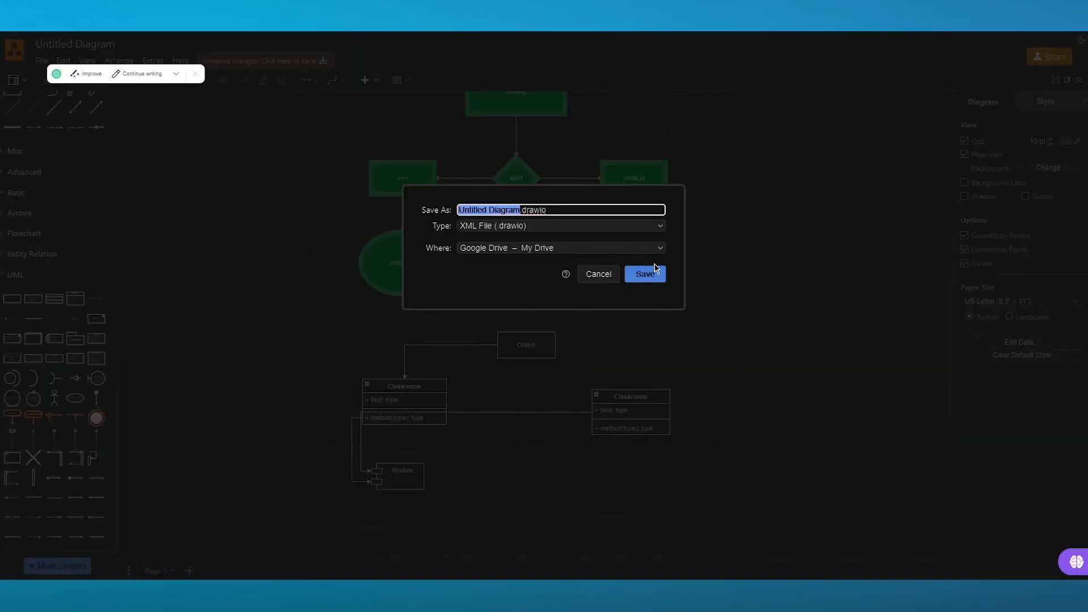
pyautogui.click(593, 231)
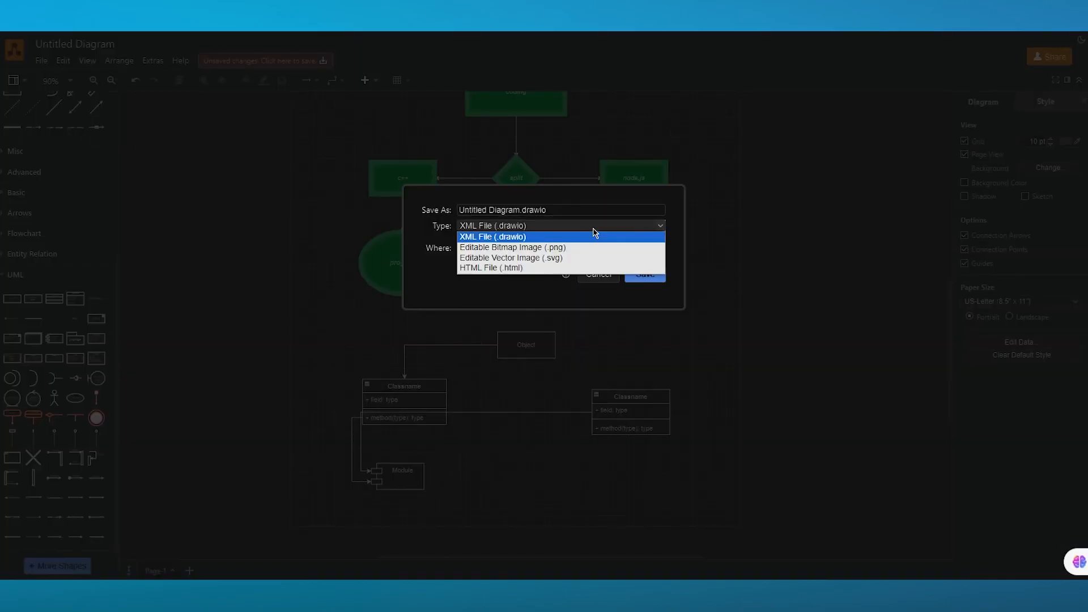
pyautogui.click(542, 247)
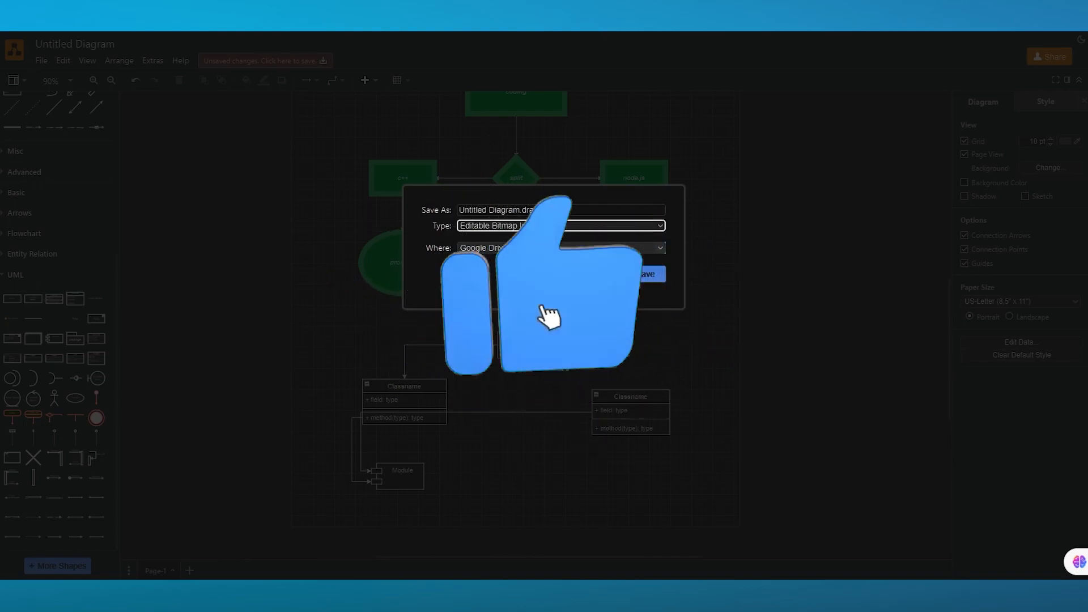
pyautogui.click(607, 249)
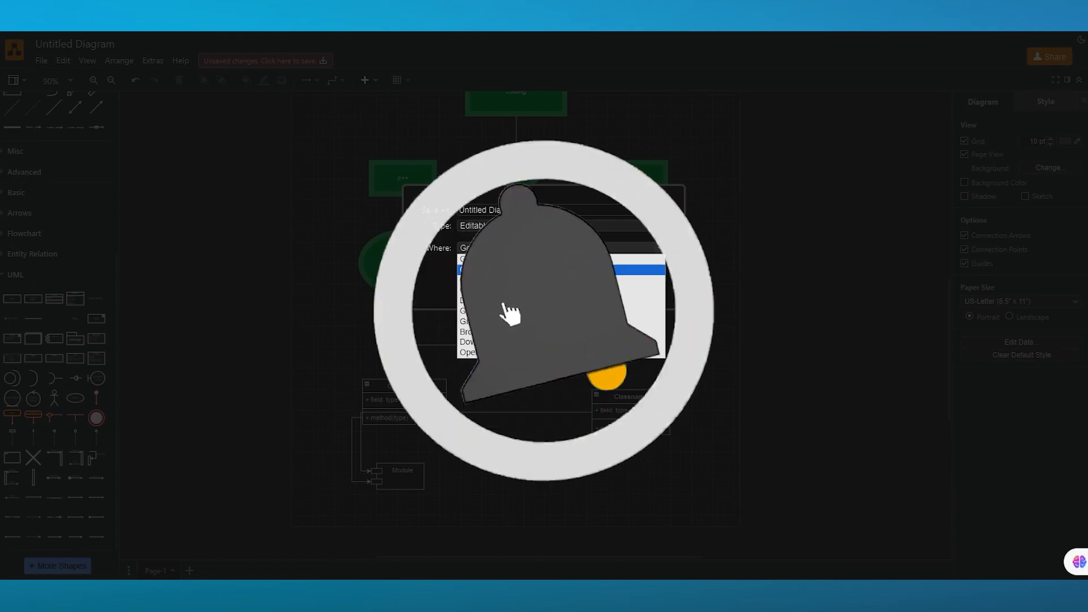
pyautogui.click(536, 343)
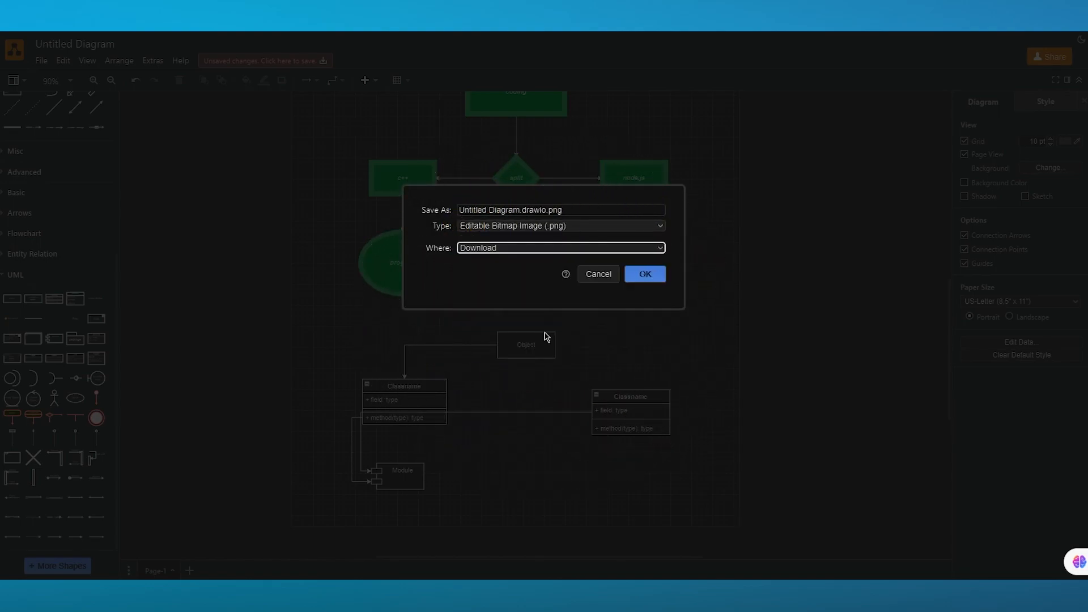
pyautogui.click(629, 277)
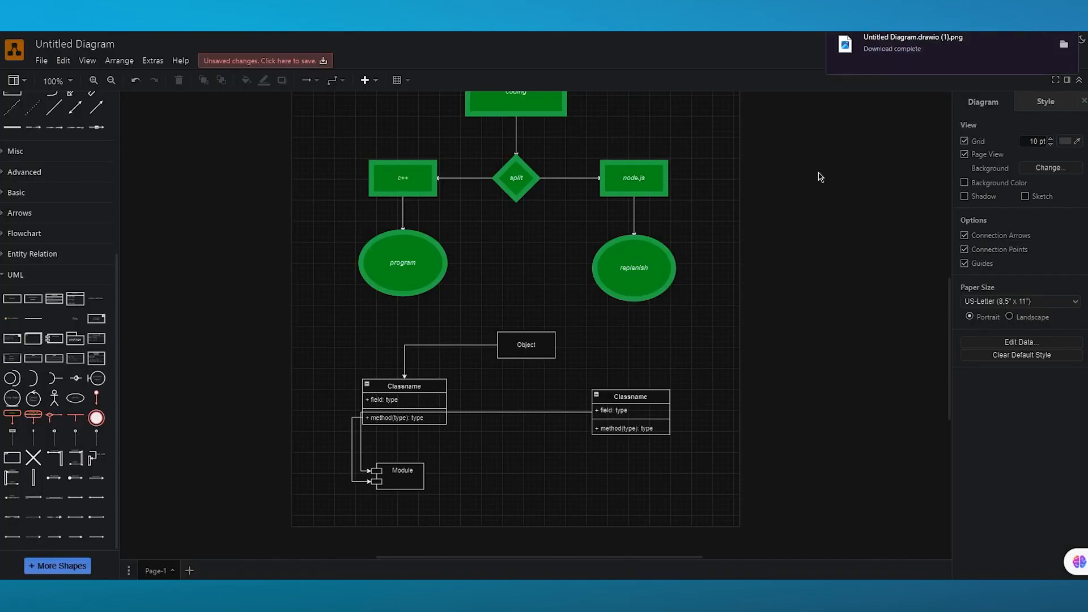
# Open the downloaded PNG in the enlarged image viewer, examine the whole exported diagram, and return to draw.io.
pyautogui.click(923, 48)
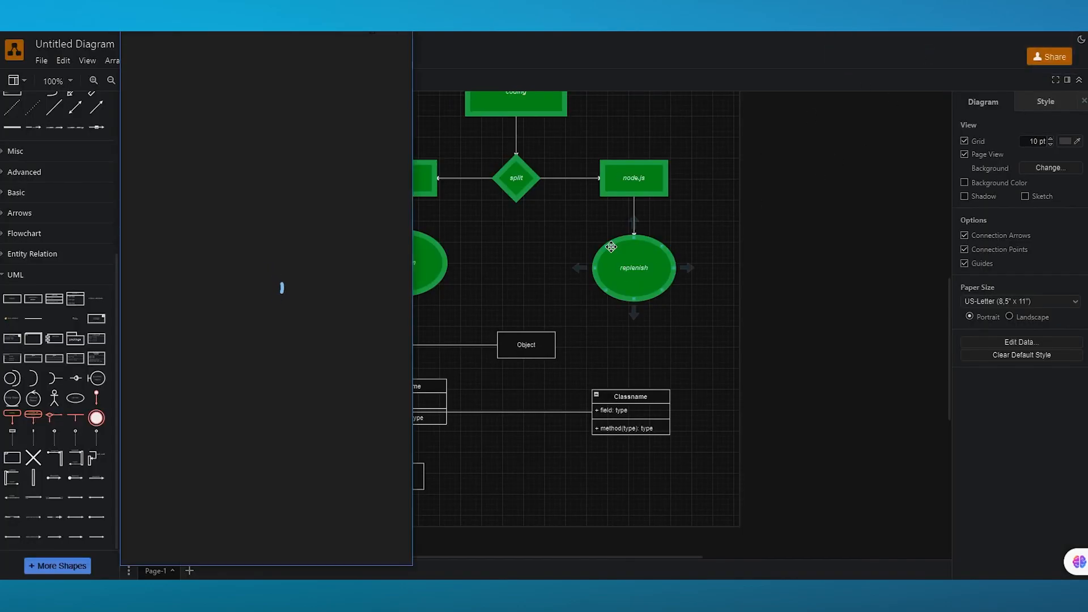
pyautogui.click(374, 32)
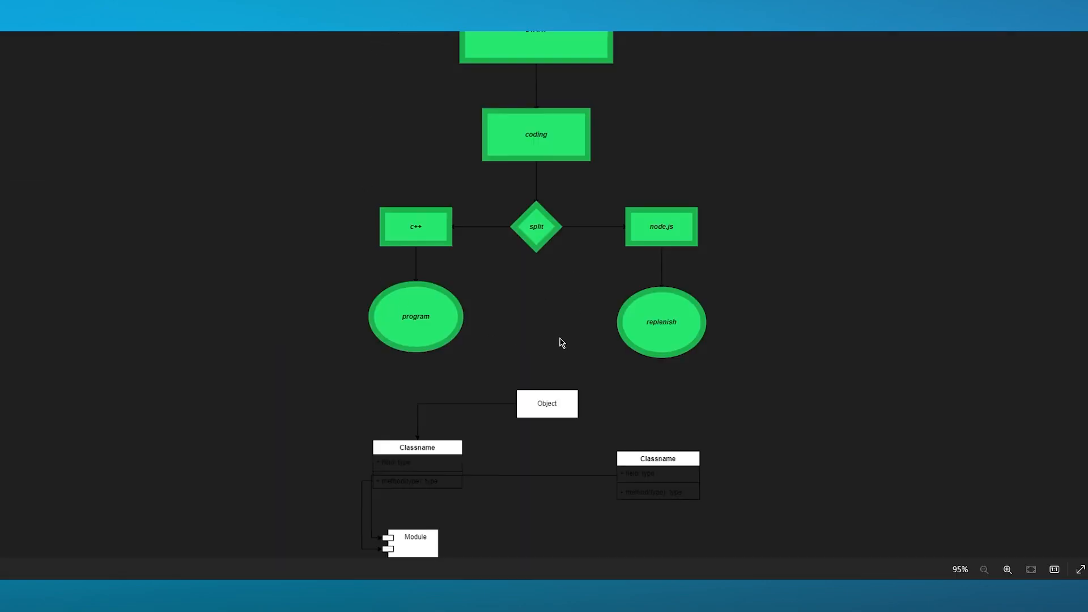
pyautogui.scroll(3, 560, 343)
pyautogui.scroll(-3, 559, 343)
pyautogui.hotkey('alt', 'Tab')
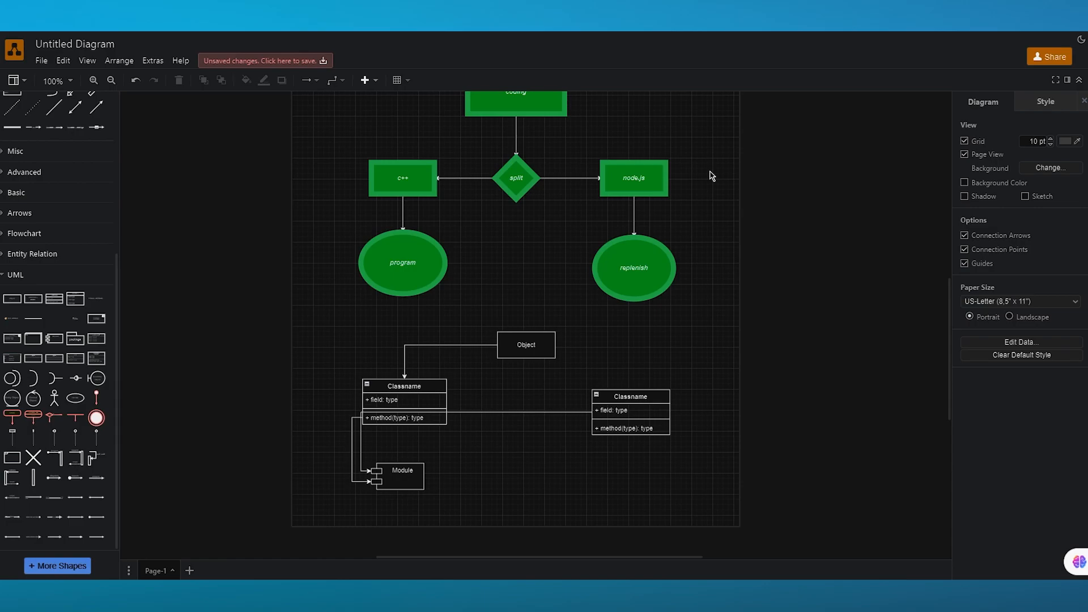
# Try to share the diagram by saving it to Google Drive, and close the request without authorizing.
pyautogui.click(1046, 54)
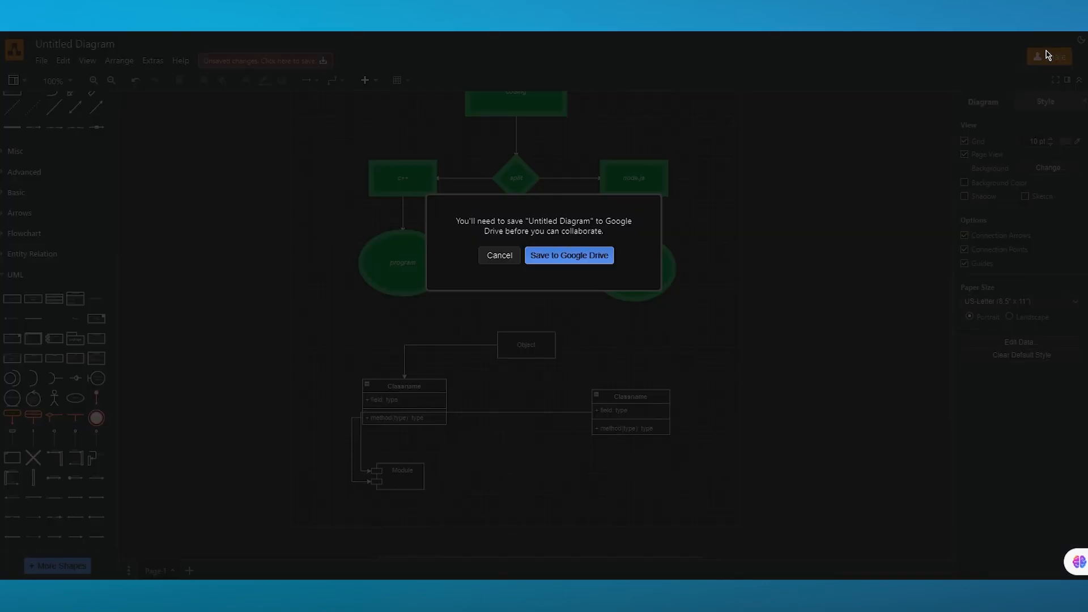
pyautogui.click(574, 260)
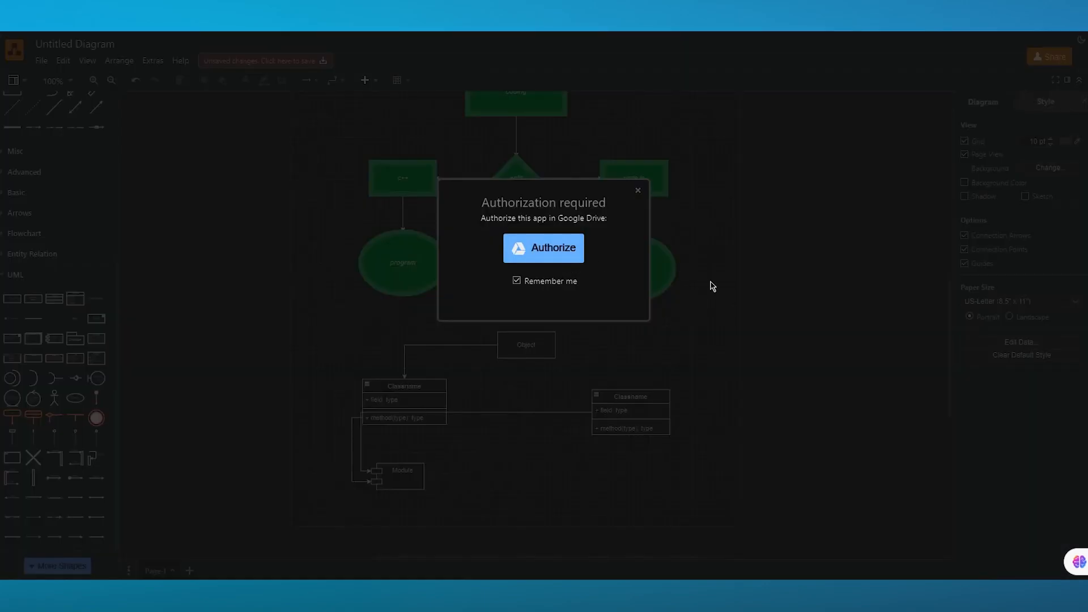
pyautogui.click(637, 189)
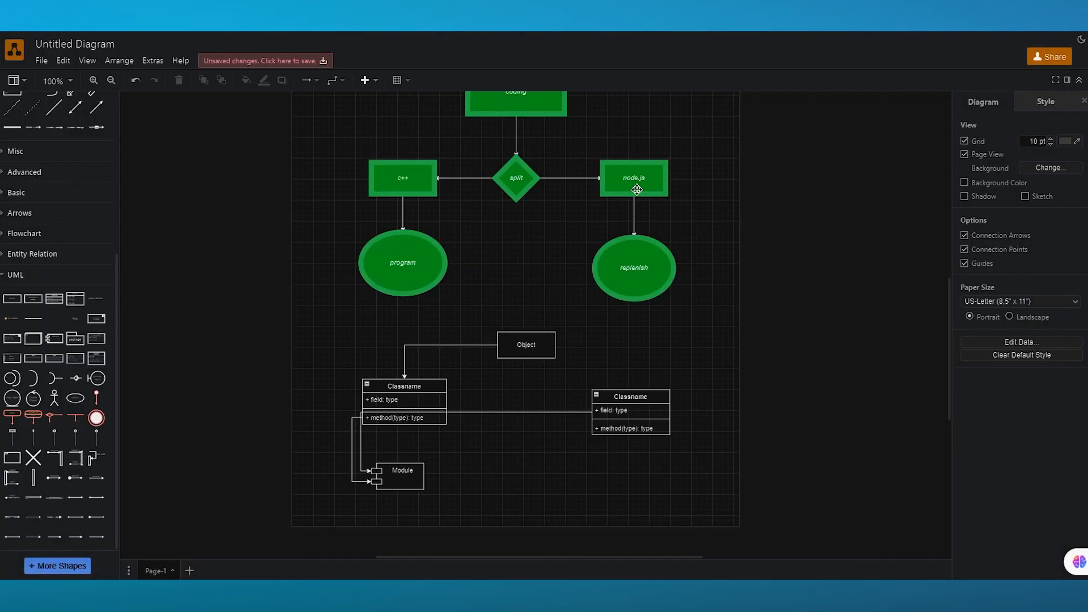